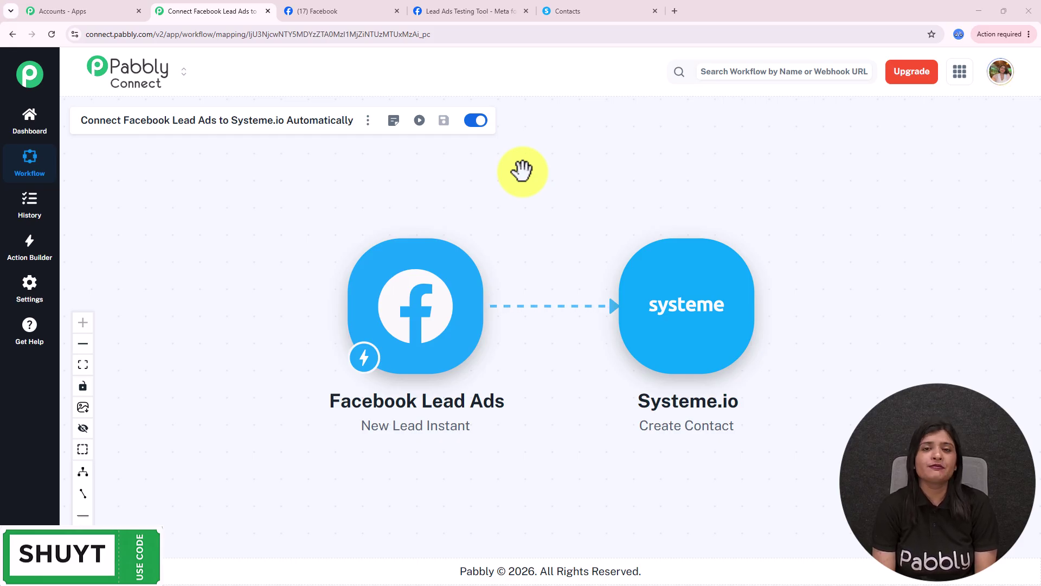
Examine the submitted test lead, the Facebook page and the fields of the resulting contact record in Systeme.io.
left_click(453, 8)
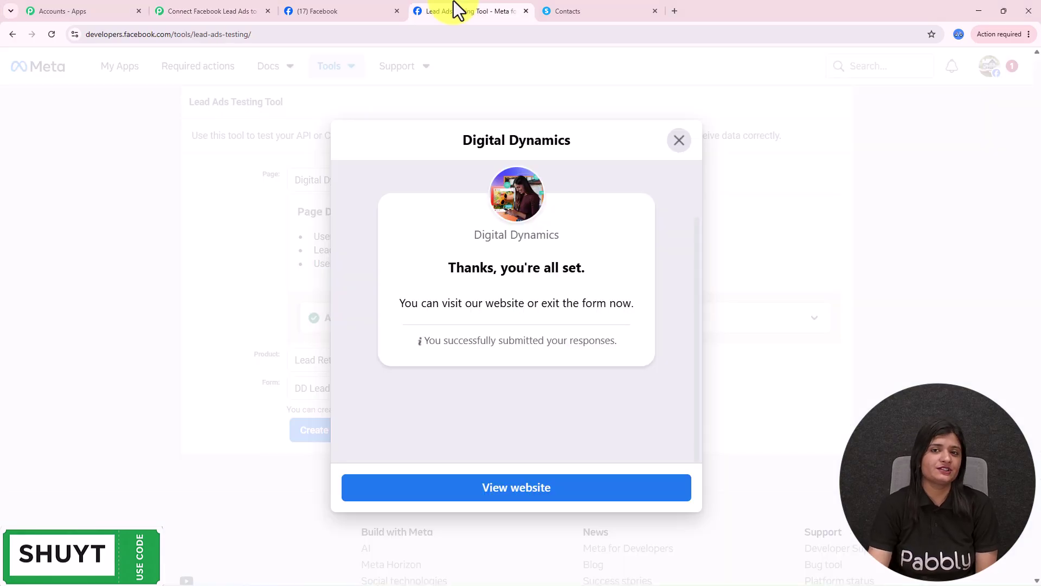
left_click(312, 10)
left_click(483, 8)
left_click(574, 8)
left_click(57, 244)
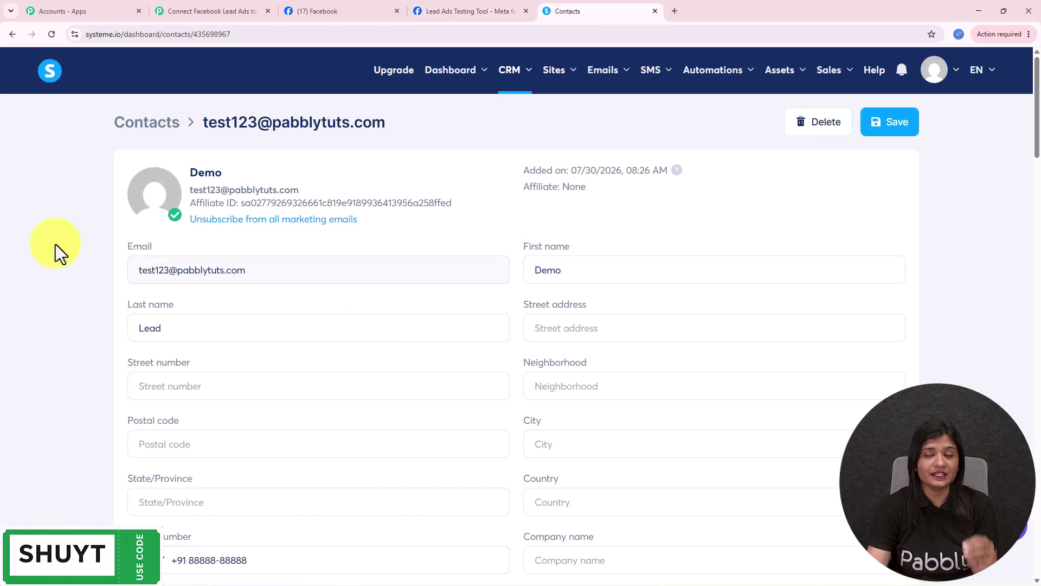
scroll(233, 309, "down", 3)
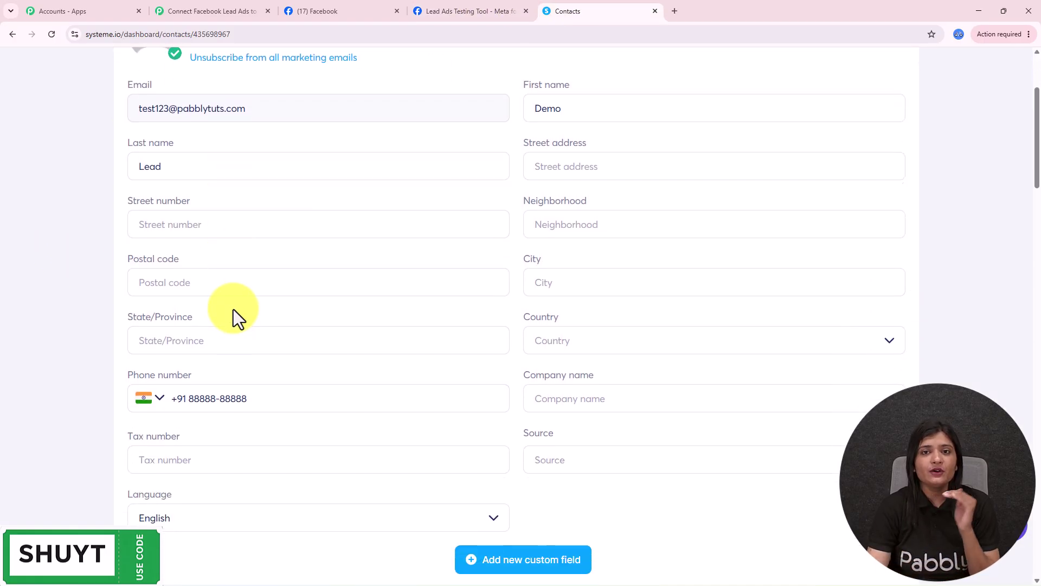
scroll(230, 282, "up", 5)
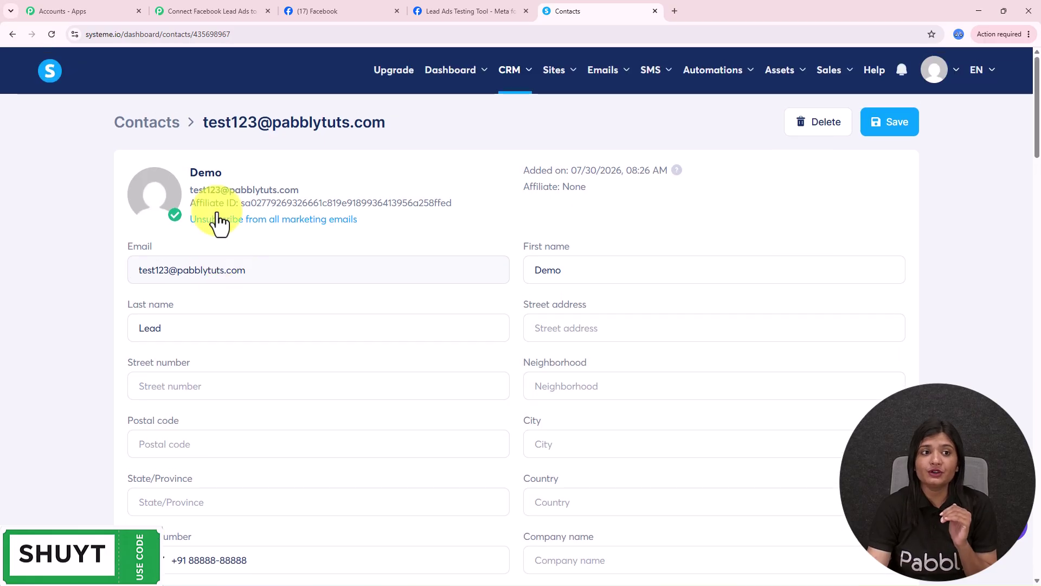
left_click(214, 9)
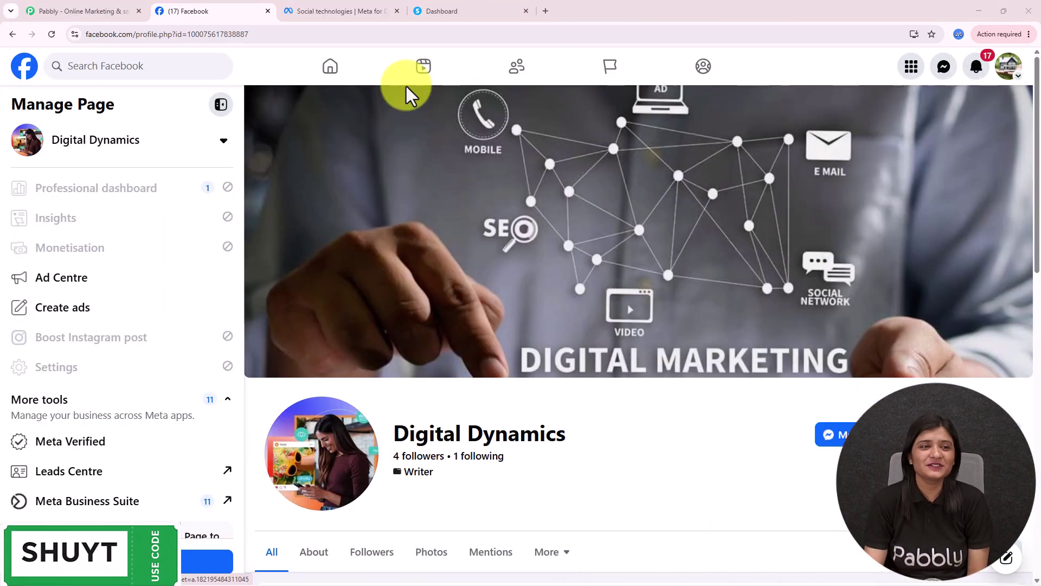
Look over the Meta for Developers site, the Facebook page and the Systeme.io dashboard.
left_click(312, 13)
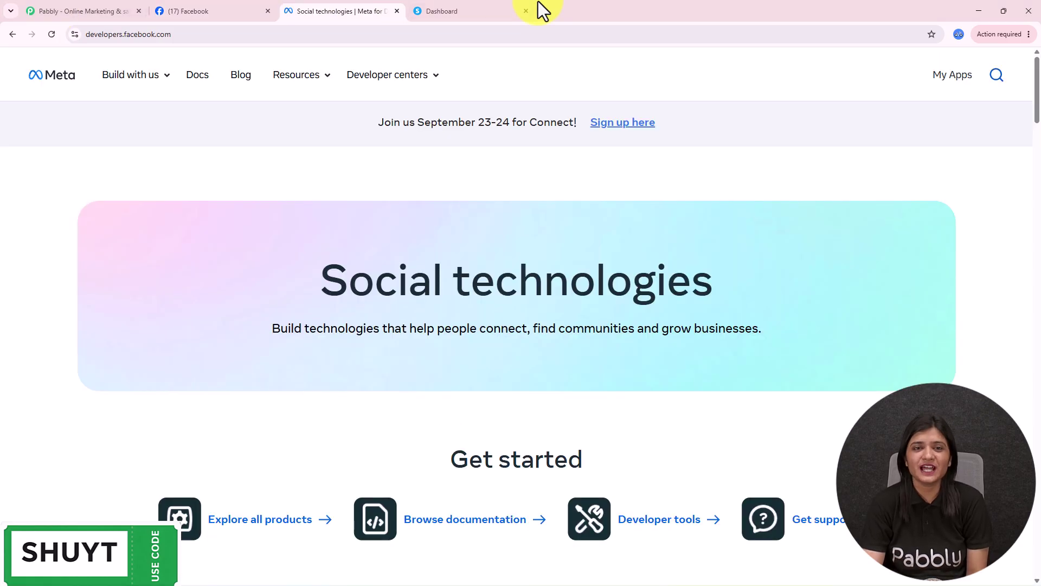
left_click(470, 10)
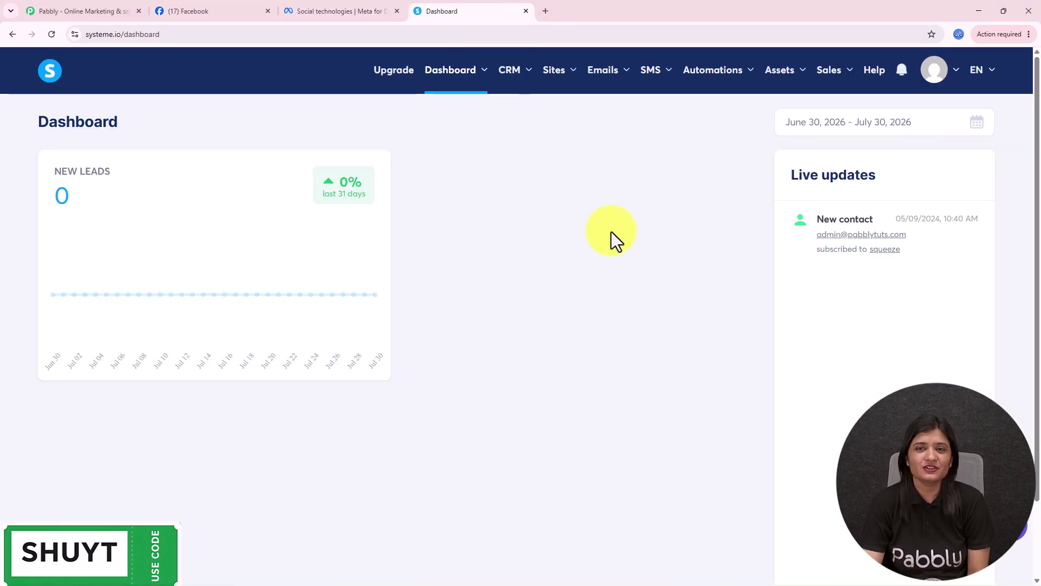
left_click(351, 9)
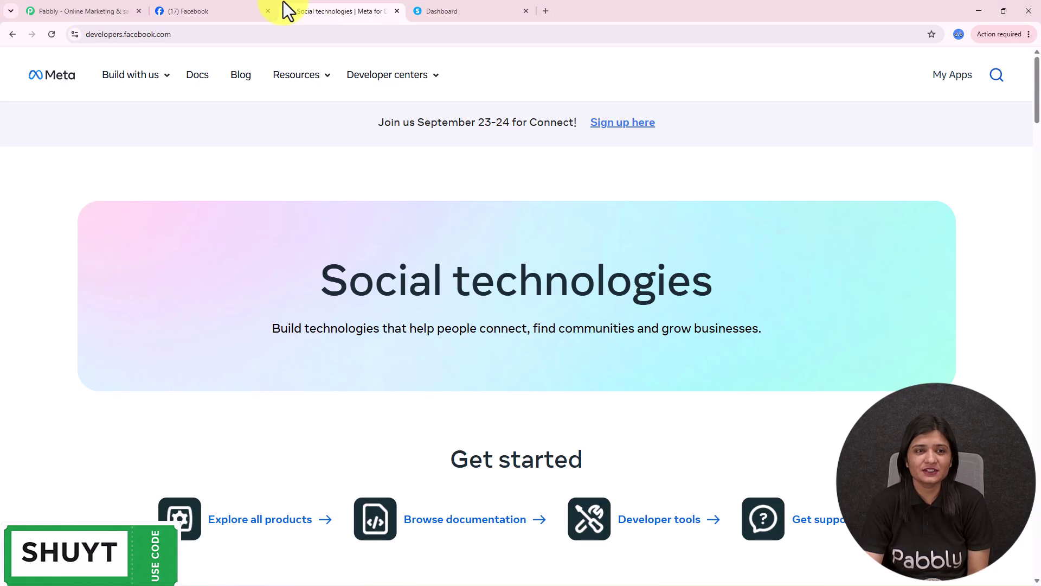
left_click(238, 10)
left_click(500, 10)
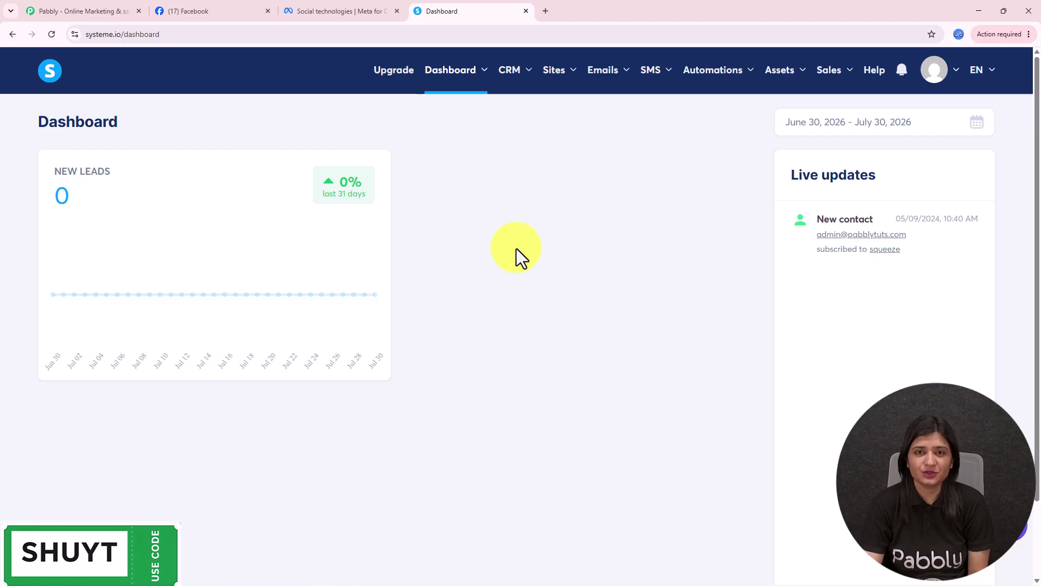
Switch to the pabbly.com site, dismiss the promotional offer and sign in to the Pabbly account.
left_click(82, 10)
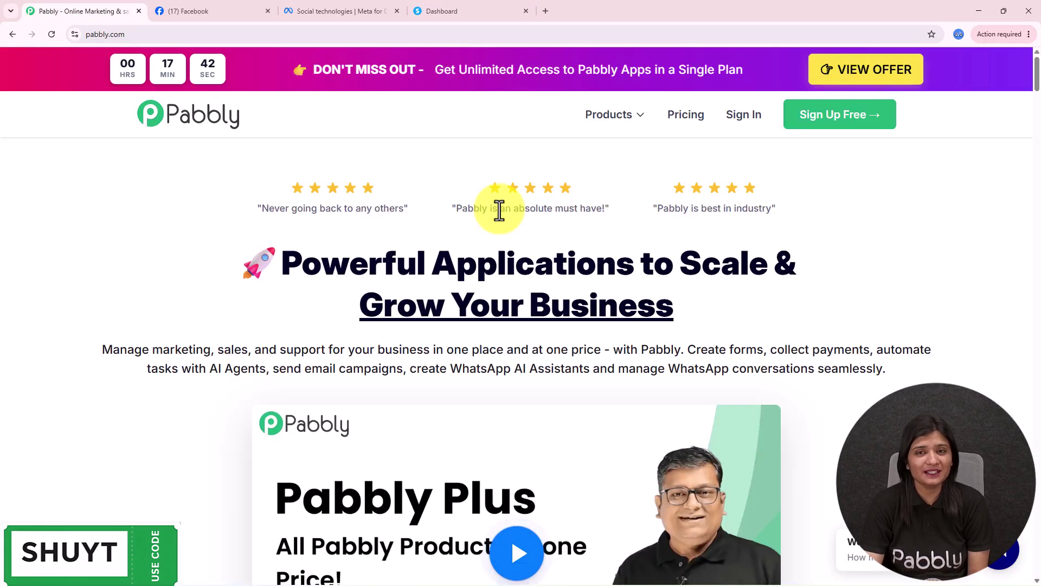
mouse_move(127, 70)
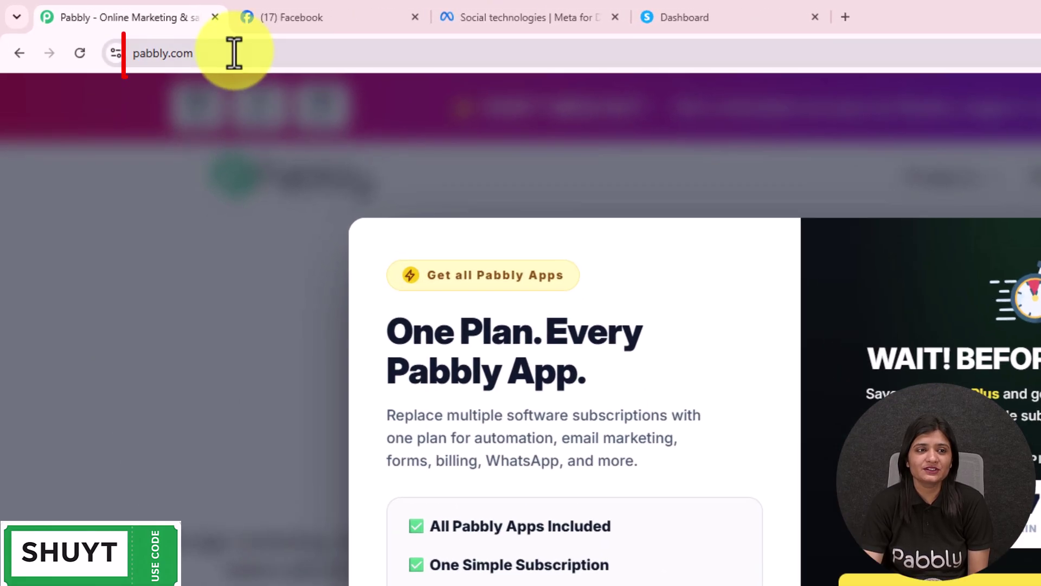
left_click(155, 34)
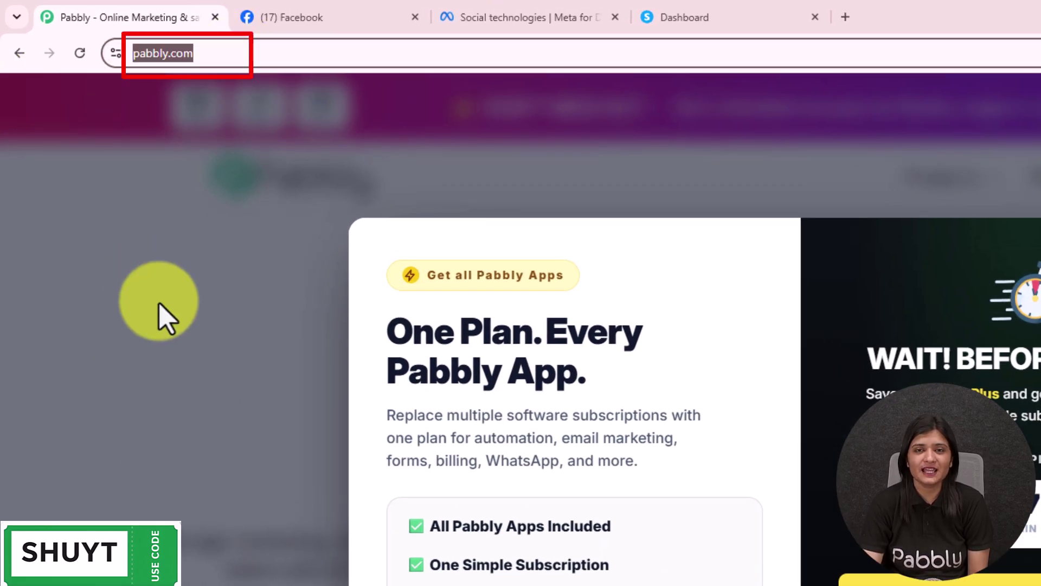
left_click(162, 315)
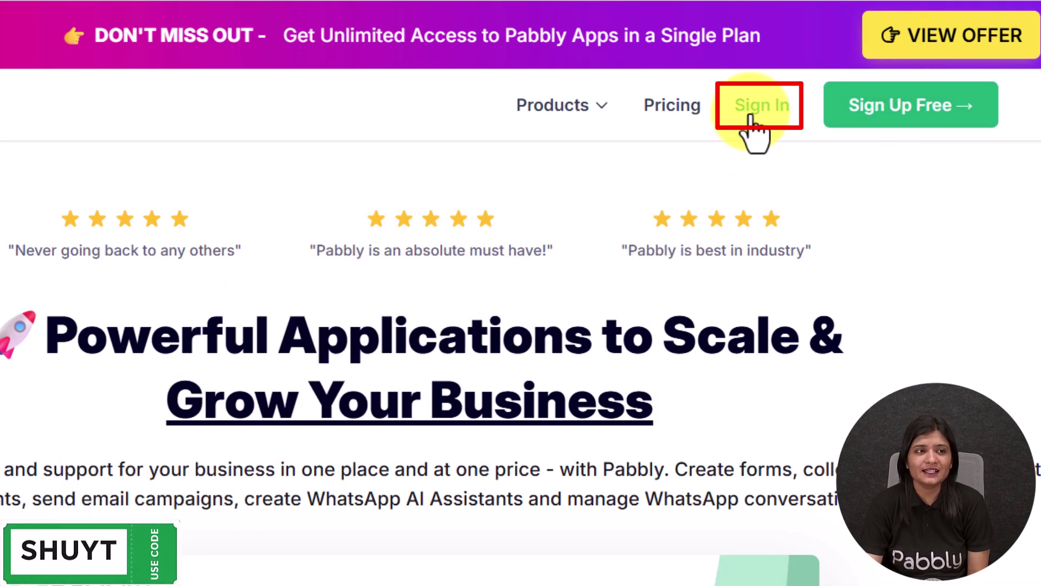
left_click(755, 126)
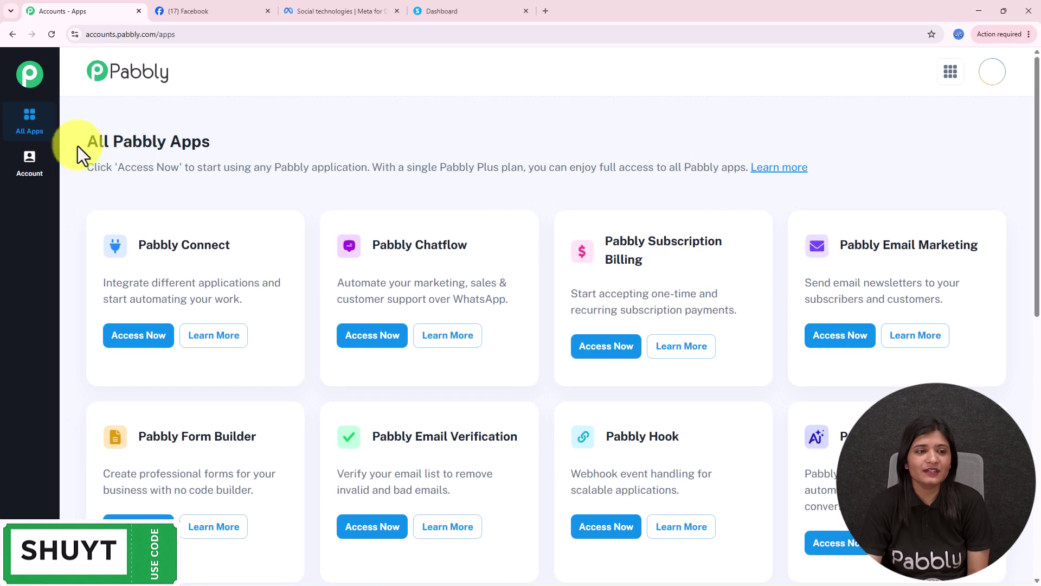
Access Pabbly Connect from the overview of all Pabbly apps.
left_click_drag(81, 146, 441, 132)
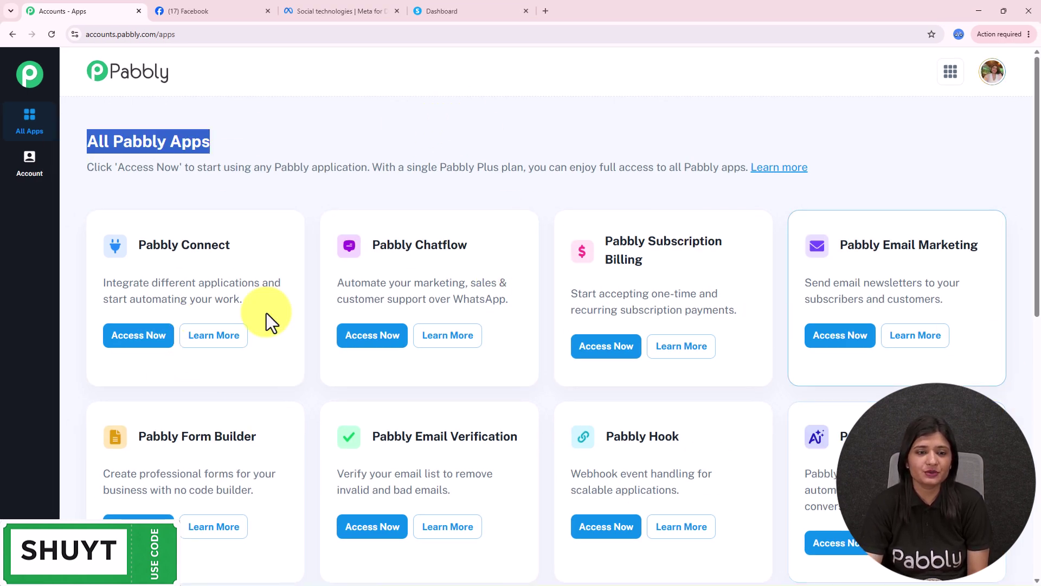
left_click_drag(142, 256, 355, 237)
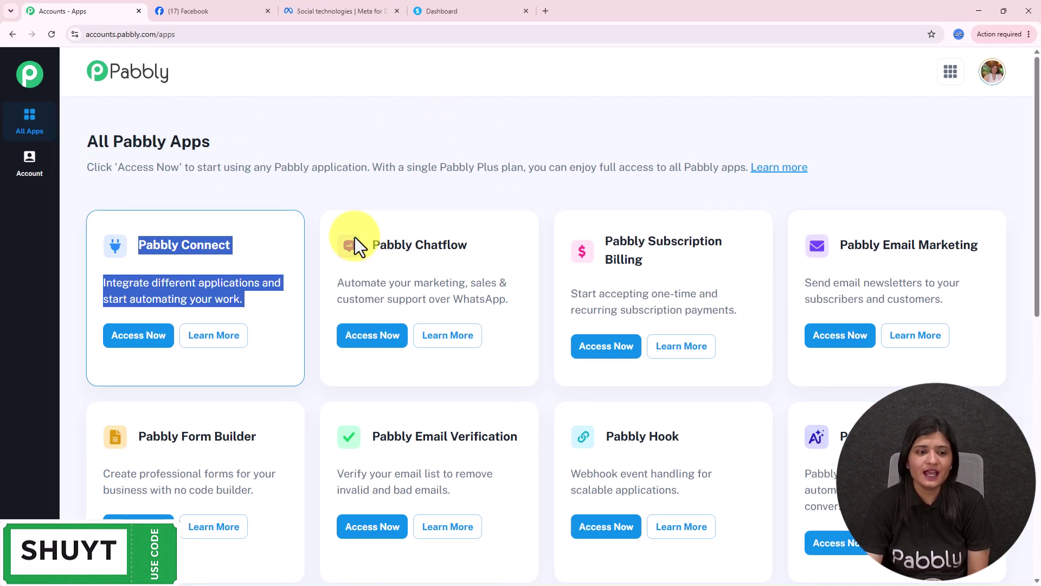
left_click(140, 336)
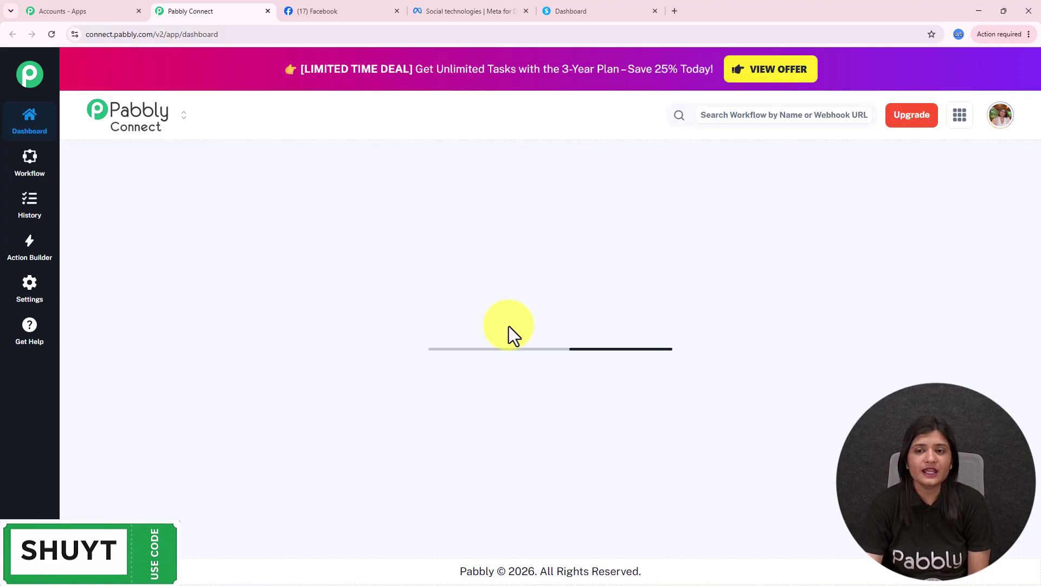
Look over the Pabbly Connect dashboard's task totals and its workflow folders.
scroll(555, 355, "down", 4)
scroll(555, 355, "down", 3)
scroll(205, 373, "up", 7)
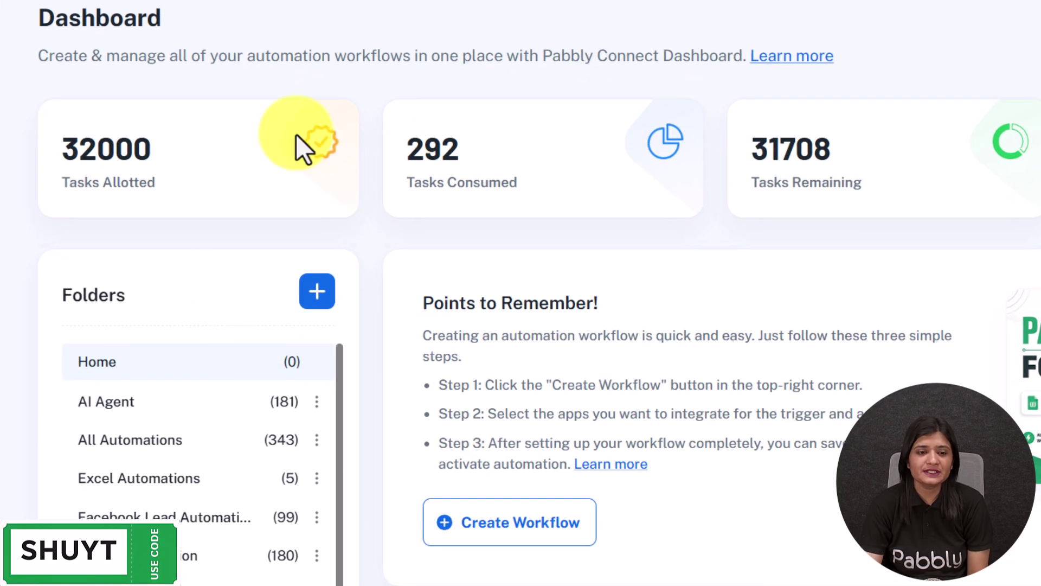
left_click(318, 291)
left_click(904, 371)
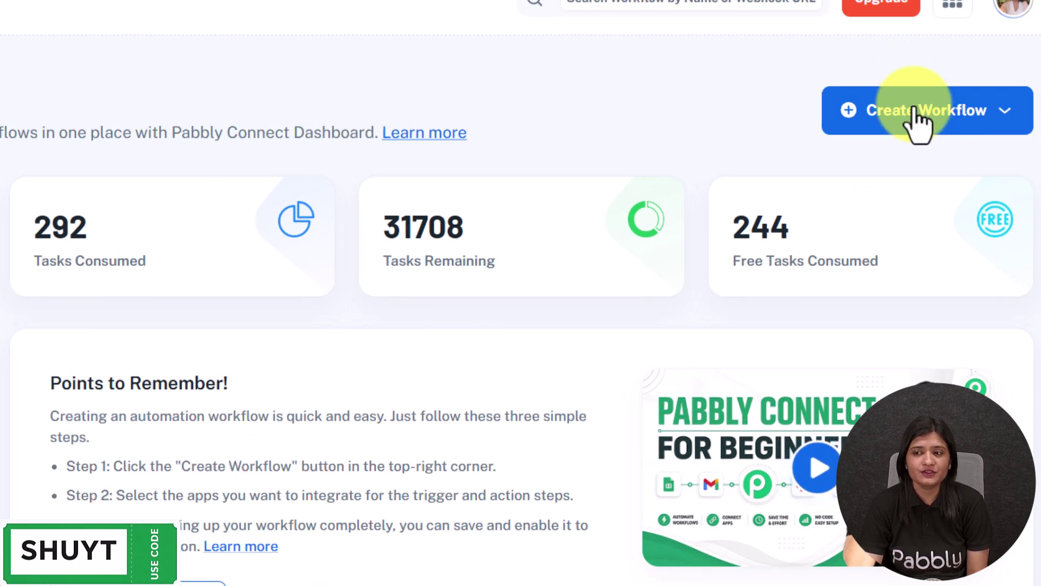
Create a workflow named "Connect Facebook Lead Ads to Systeme.io Automatically" in the Facebook Lead Automations folder.
left_click(923, 122)
left_click(833, 220)
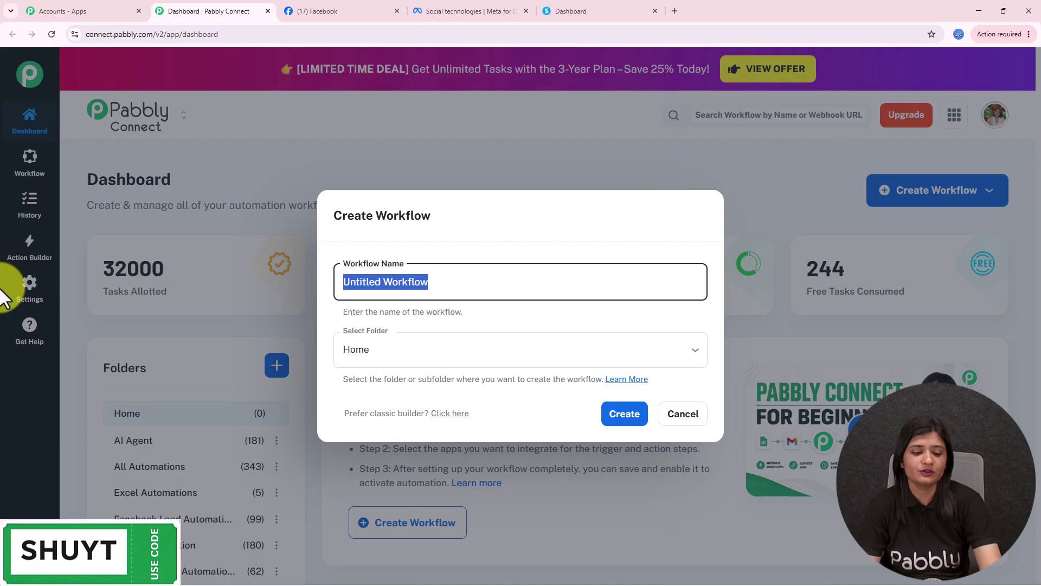
type("Connect Facebook Lead Ads to Systeme.io Automatically")
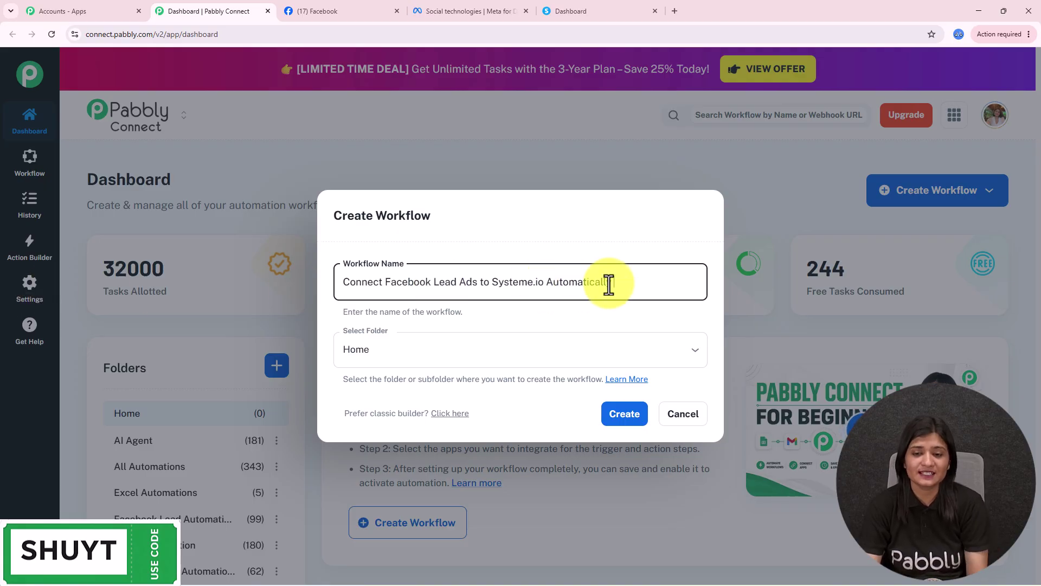
left_click_drag(621, 283, 144, 293)
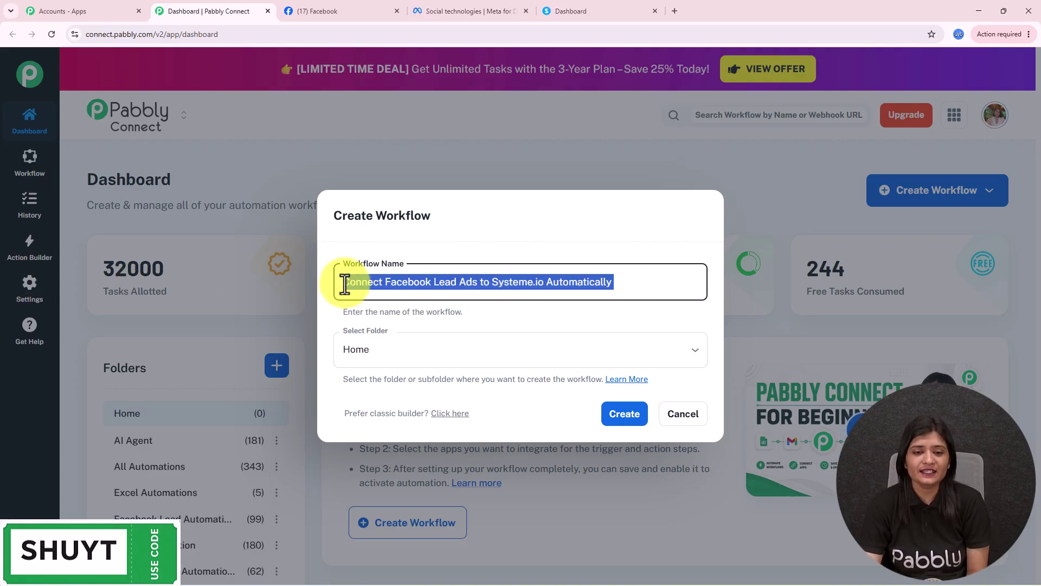
left_click(474, 347)
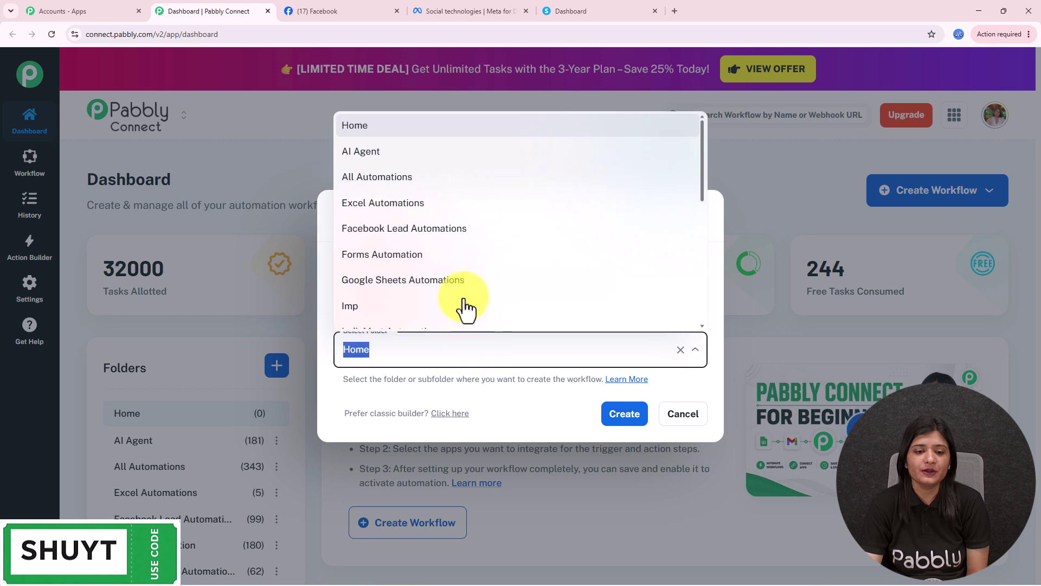
scroll(459, 261, "down", 6)
scroll(458, 260, "up", 6)
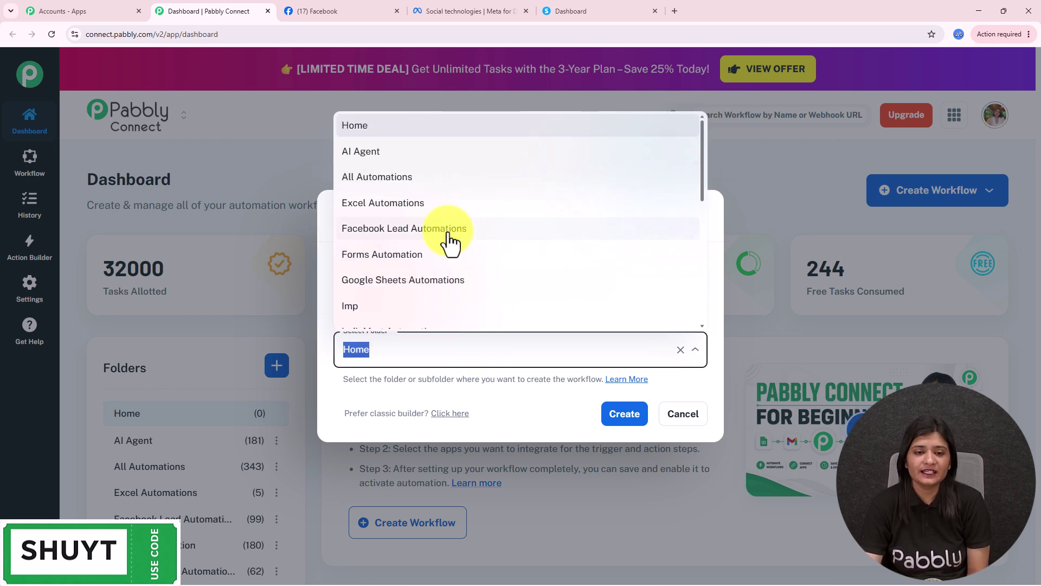
left_click(449, 239)
left_click(634, 418)
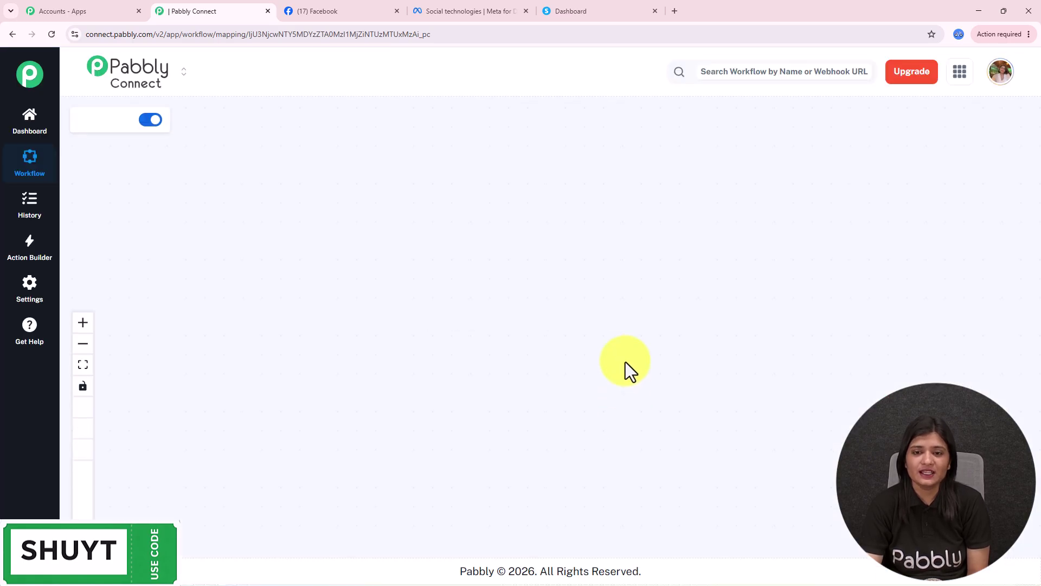
Review the Facebook page, Meta for Developers site and Systeme.io dashboard involved in the integration, then return to the workflow.
left_click_drag(664, 353, 434, 339)
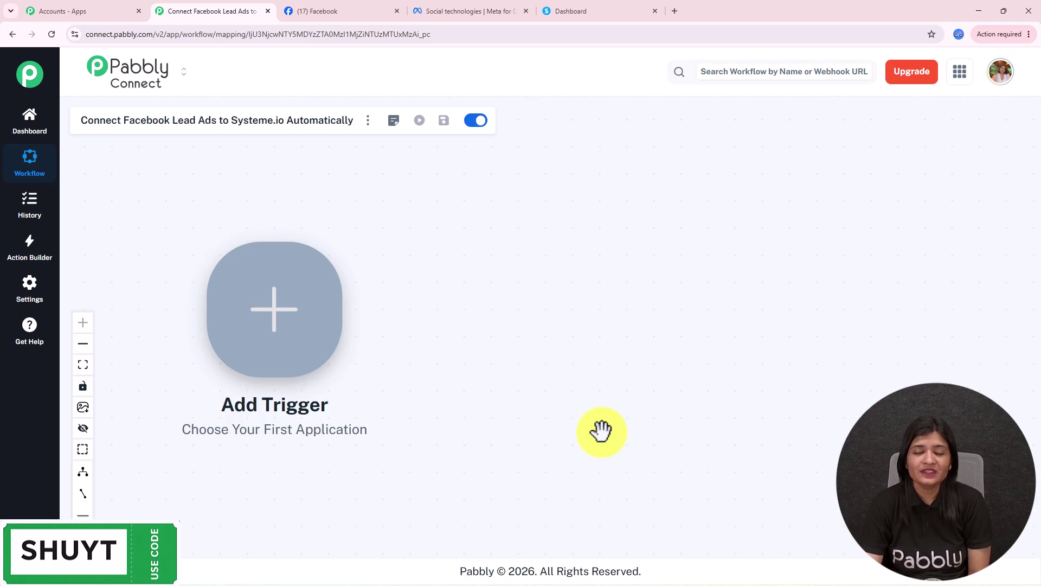
left_click(462, 12)
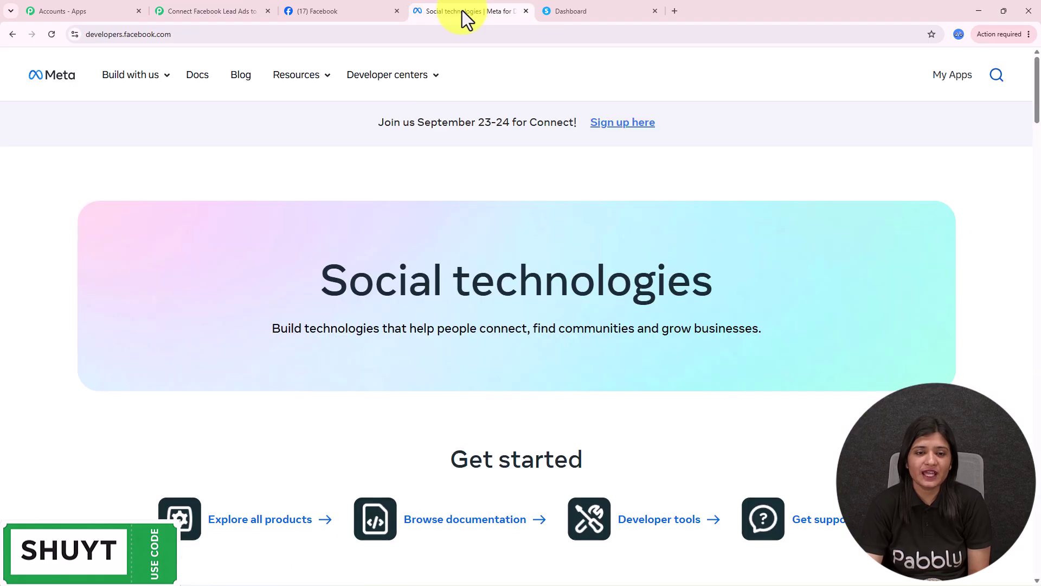
left_click(307, 8)
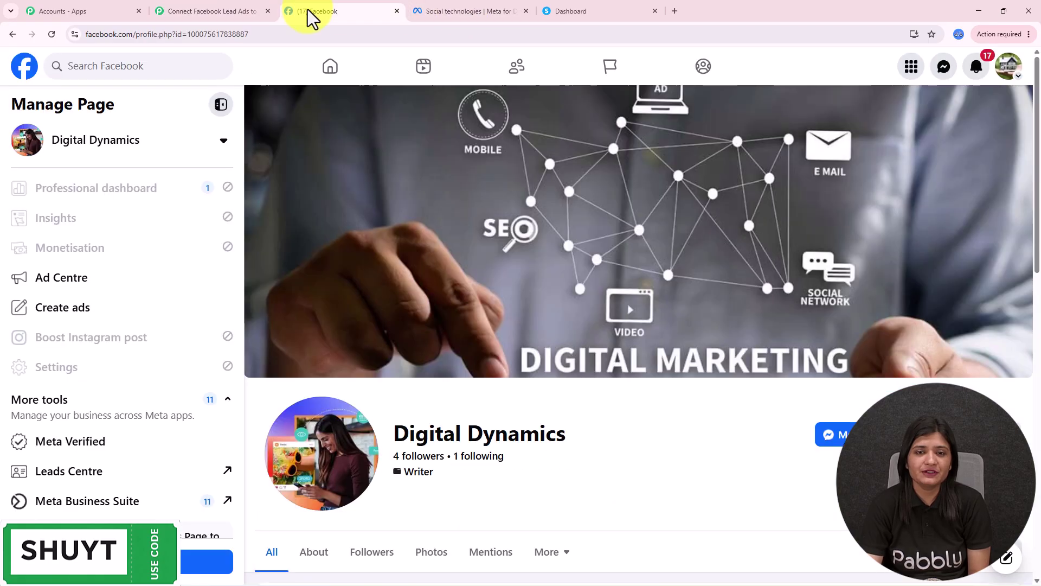
left_click(577, 11)
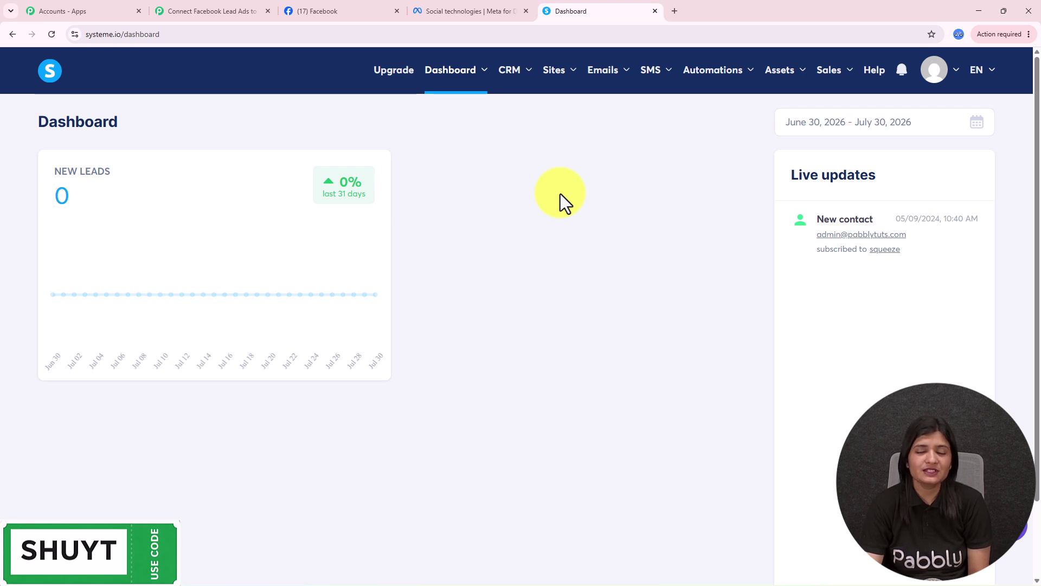
left_click(465, 9)
left_click(206, 11)
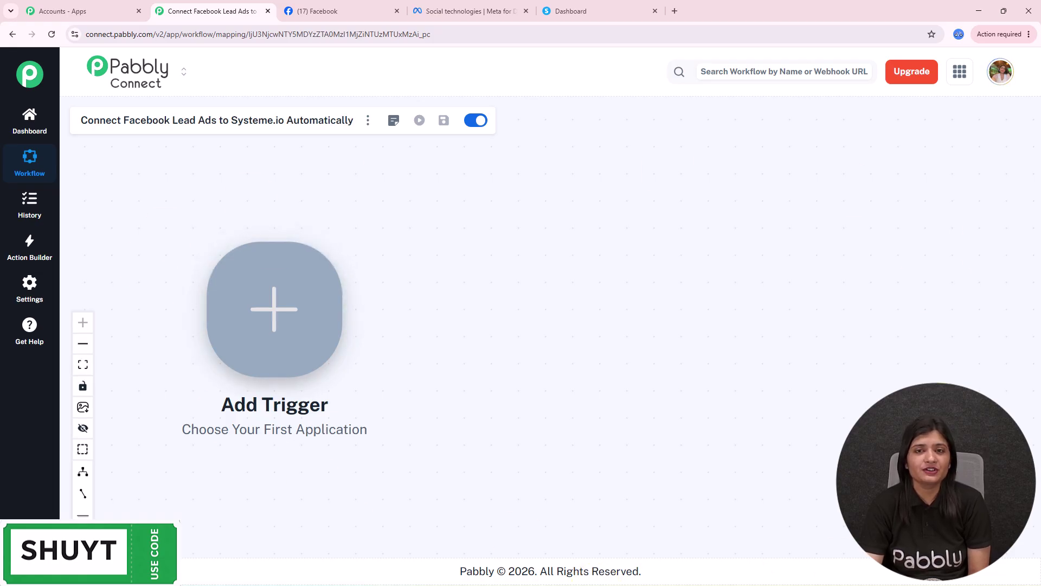
Set the workflow's trigger to the Facebook Lead Ads app with the New Lead Instant event.
left_click(300, 371)
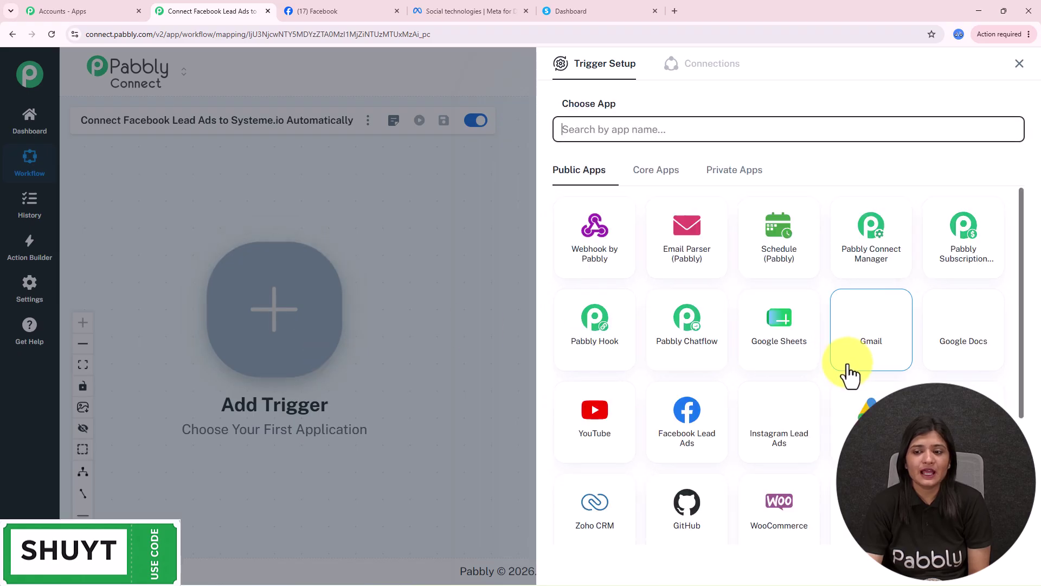
left_click(689, 433)
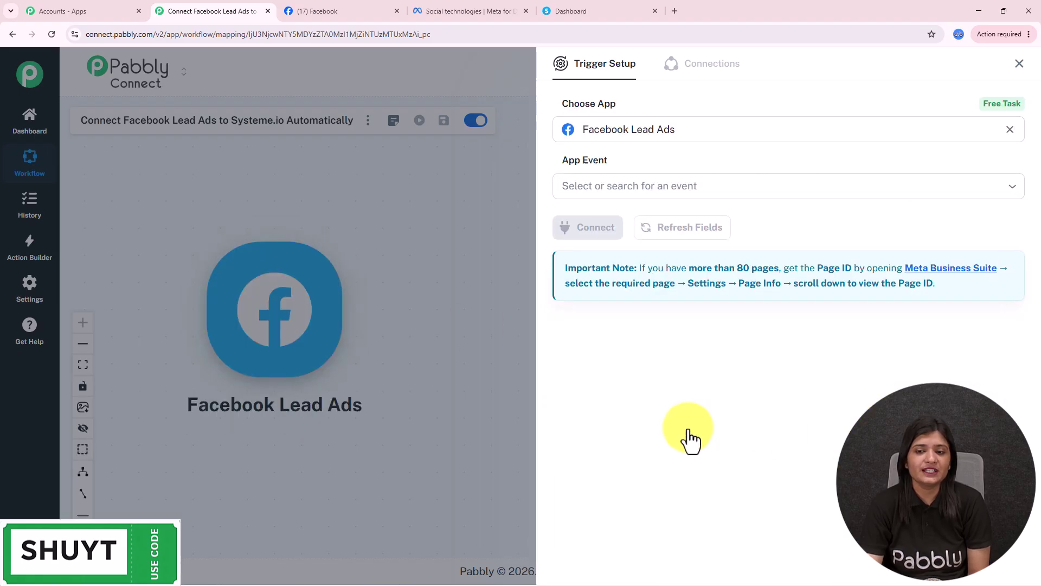
left_click(620, 184)
left_click(618, 216)
Create a new Facebook Lead Ads connection for the trigger and authorize it with the signed-in Facebook account.
left_click(620, 228)
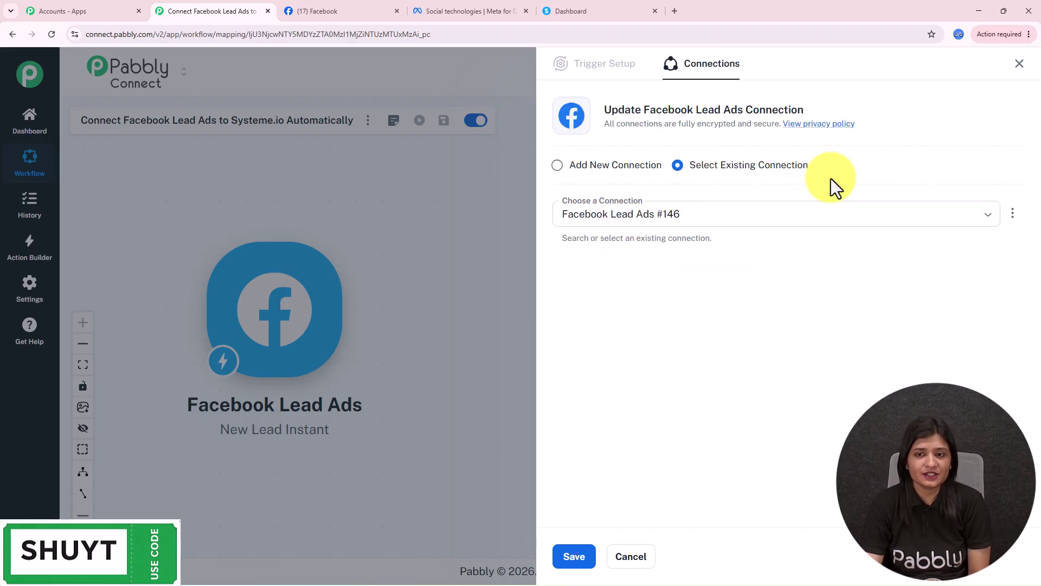
left_click(567, 167)
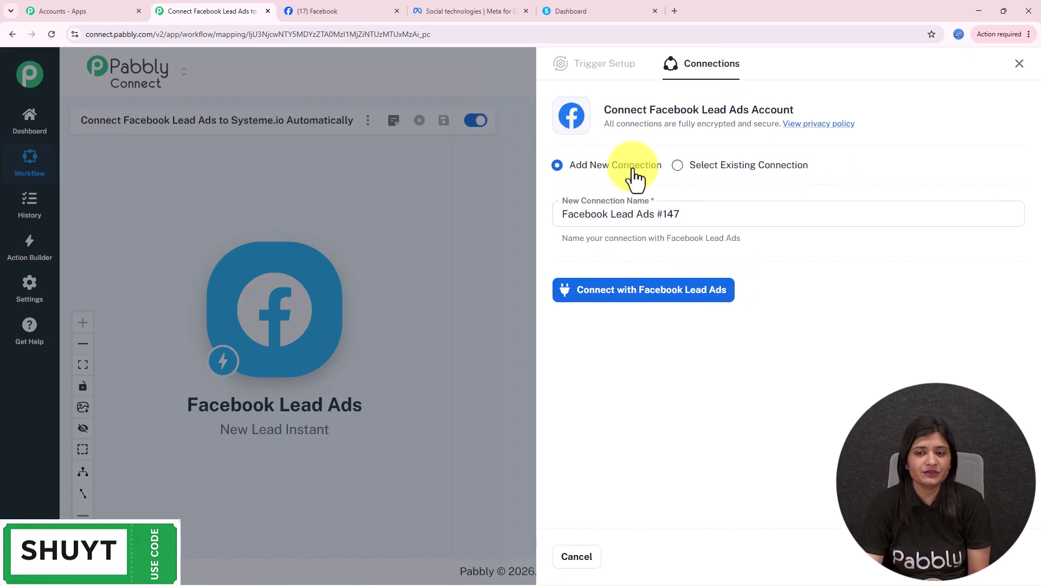
left_click(670, 293)
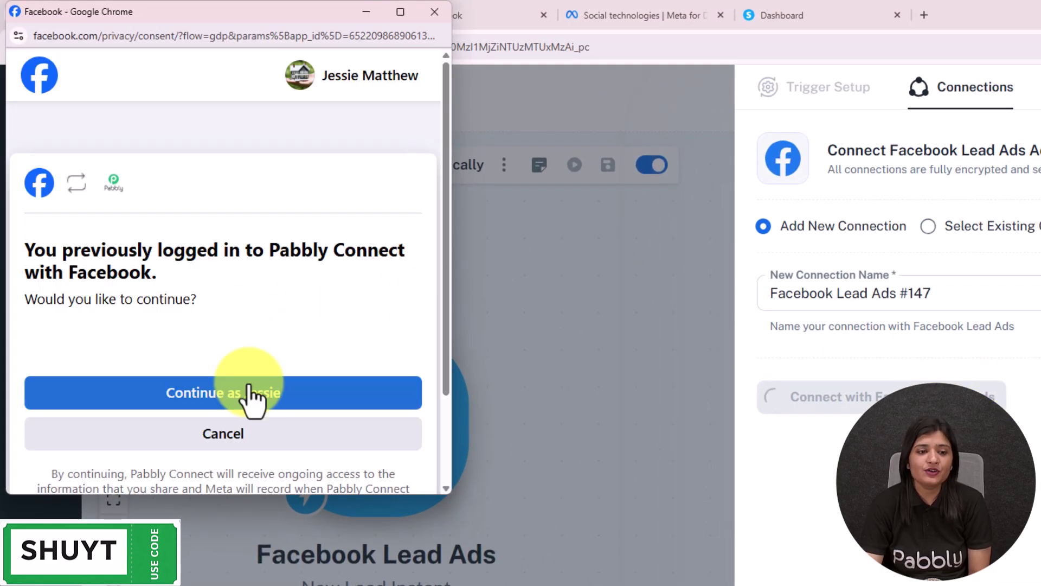
left_click(251, 395)
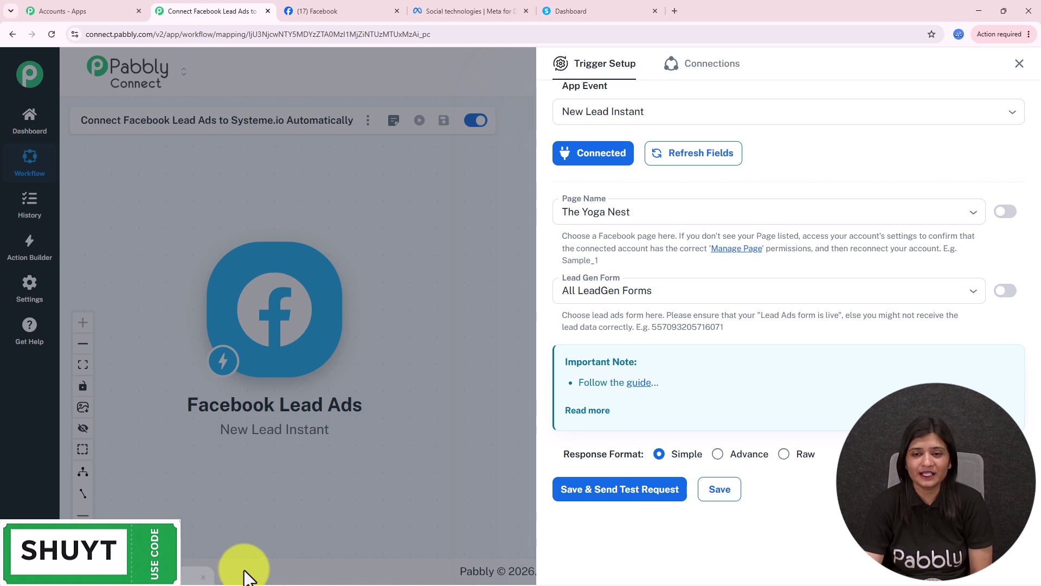
Check the name of the managed Facebook page, then set the trigger's page to Digital Dynamics.
left_click(599, 216)
left_click(606, 245)
left_click(609, 294)
left_click(616, 320)
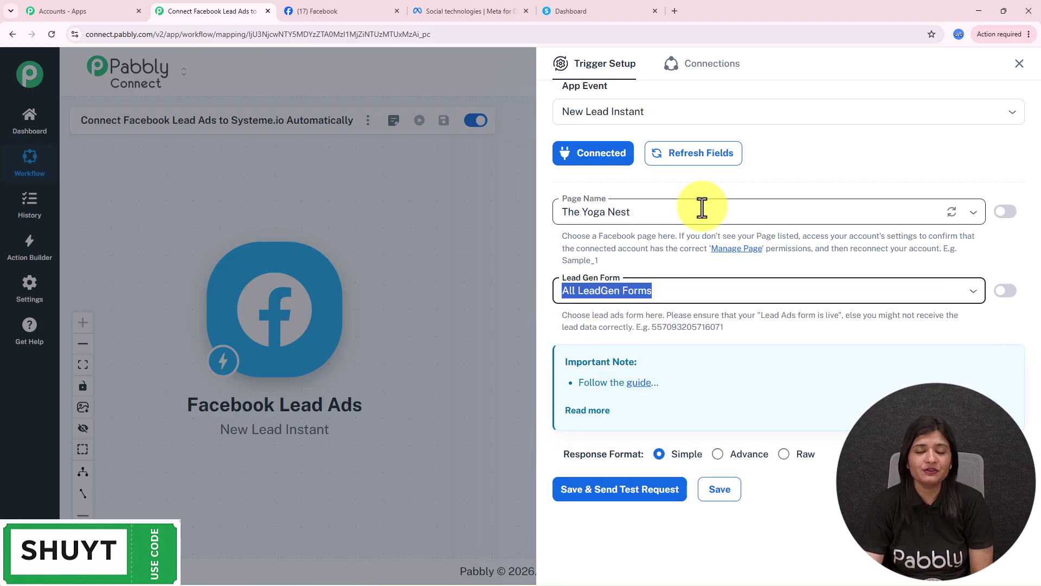
left_click(349, 8)
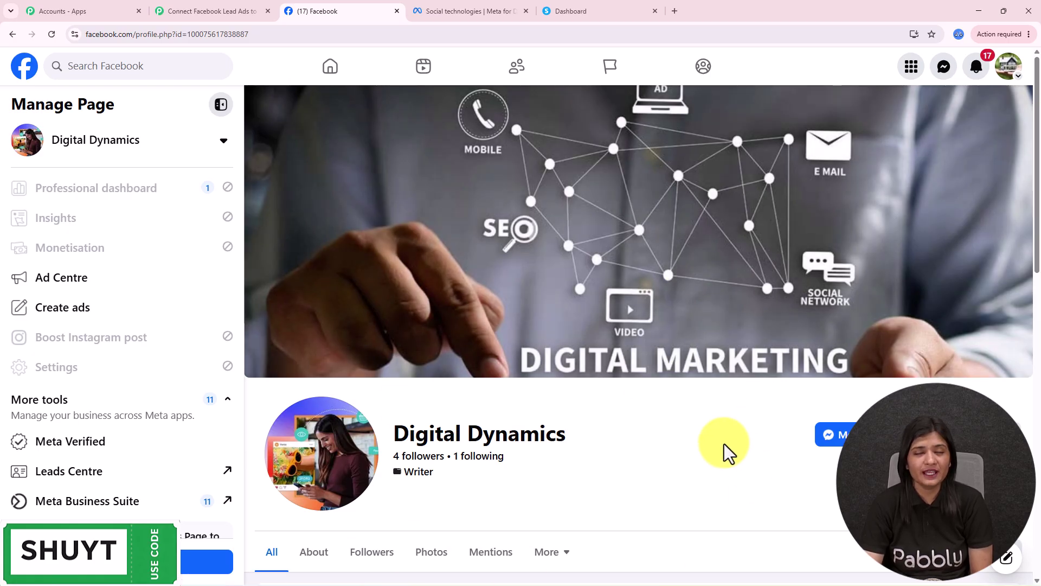
left_click(239, 10)
left_click(626, 209)
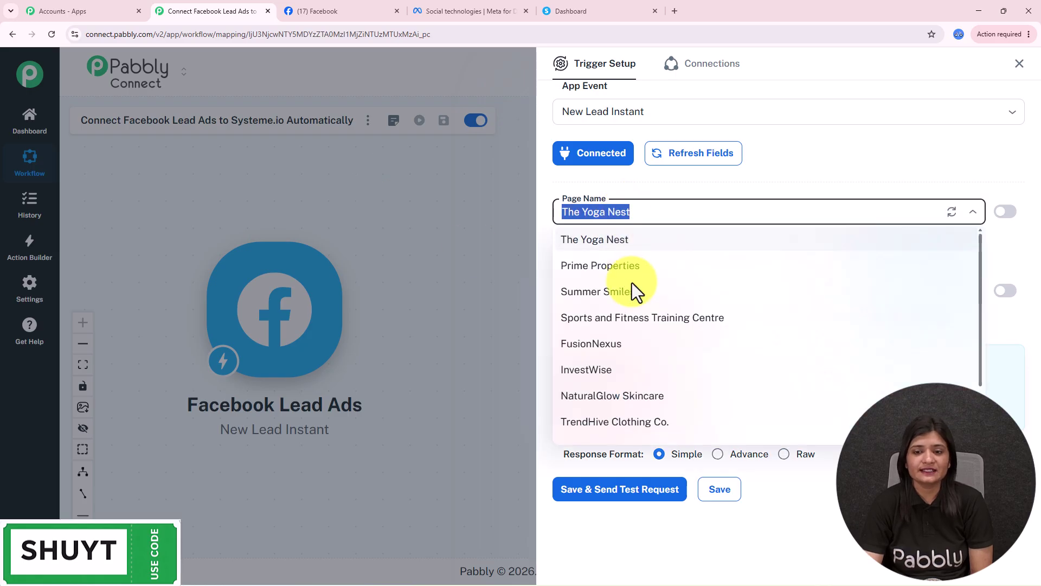
type("digit")
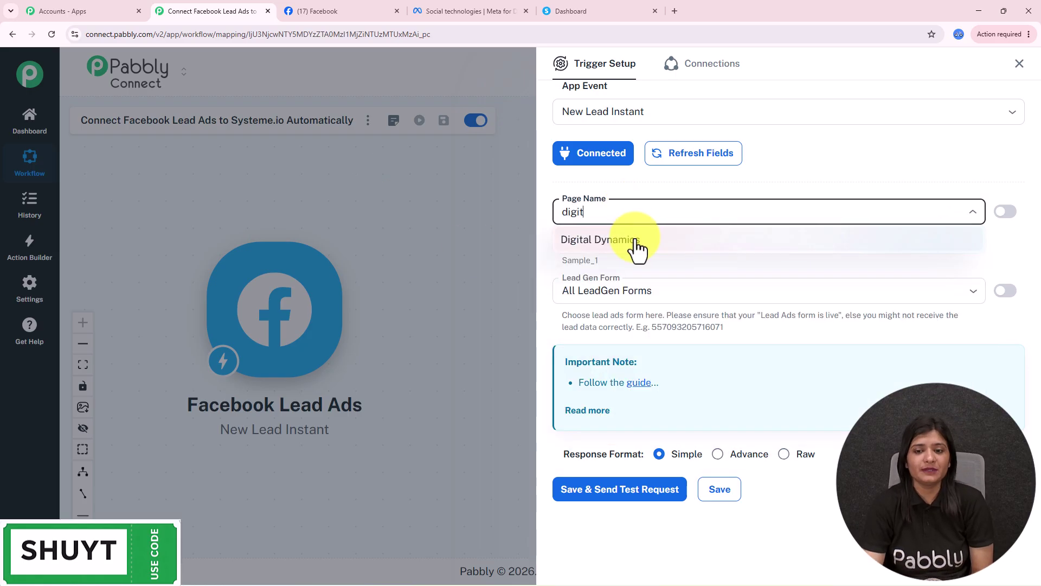
left_click(636, 241)
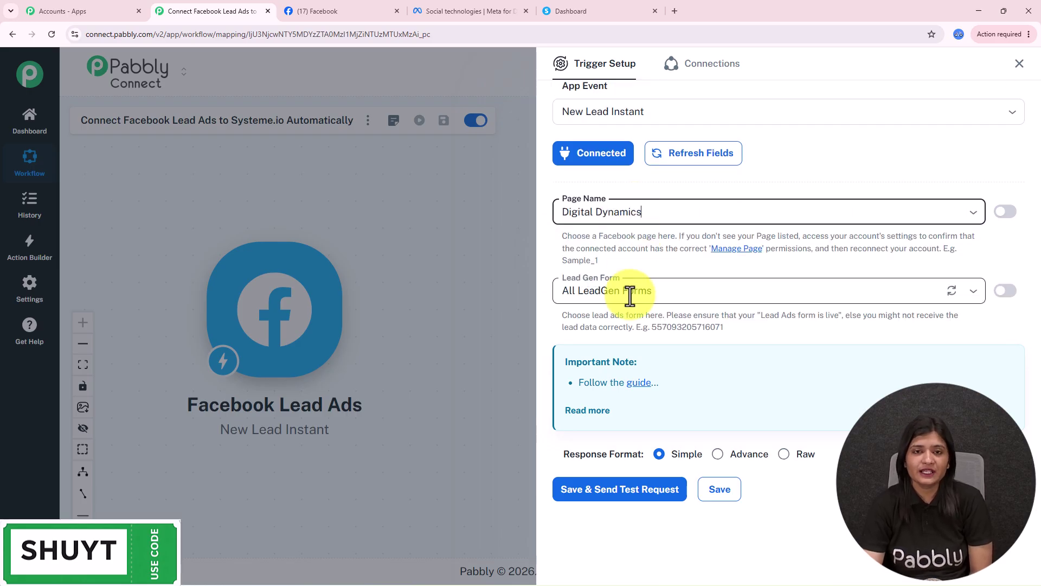
Open the Lead Ads Testing Tool from the Developer Tools on the Meta for Developers site.
left_click(453, 4)
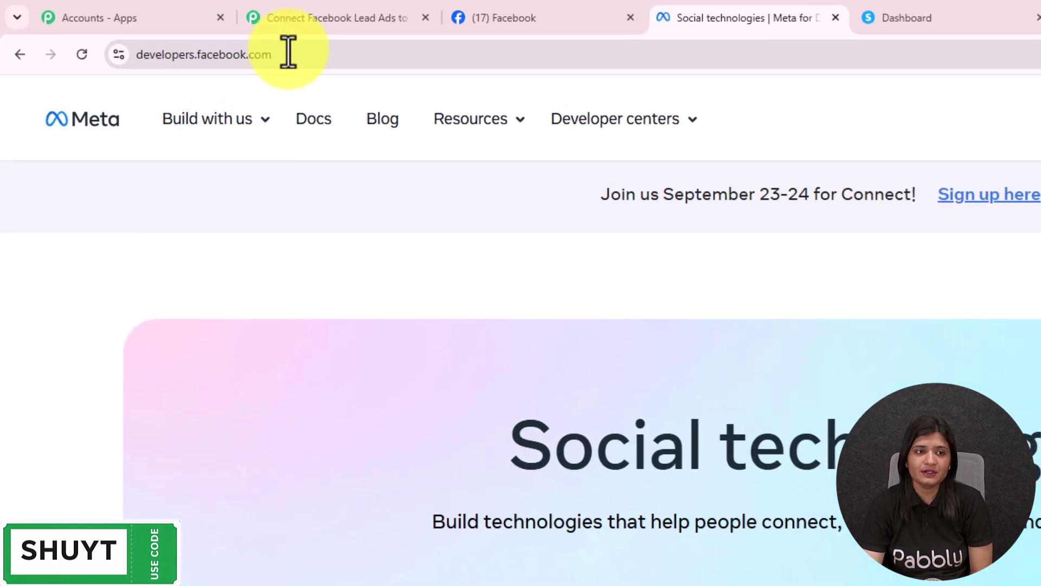
left_click(179, 33)
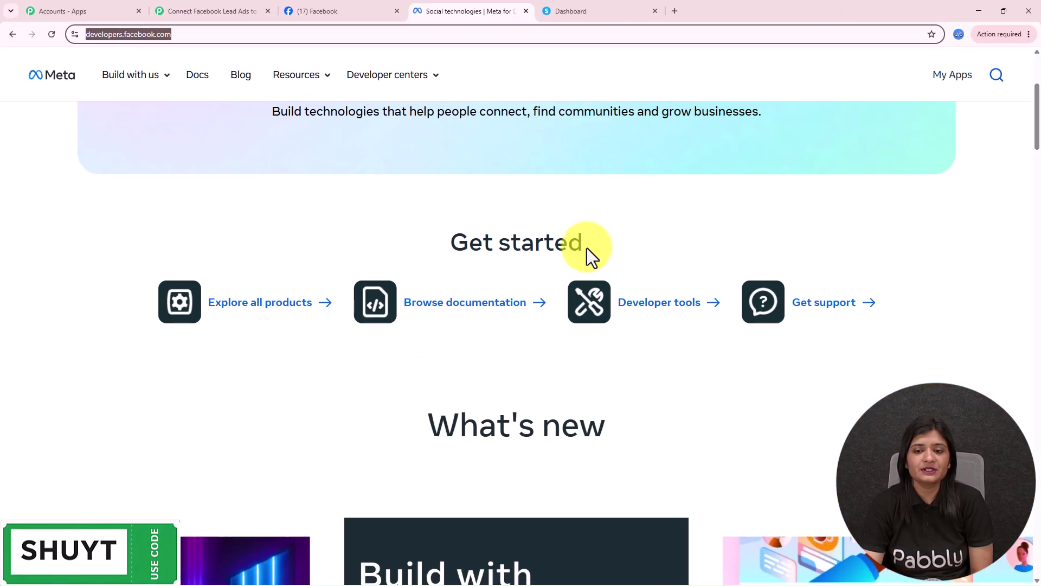
left_click(673, 310)
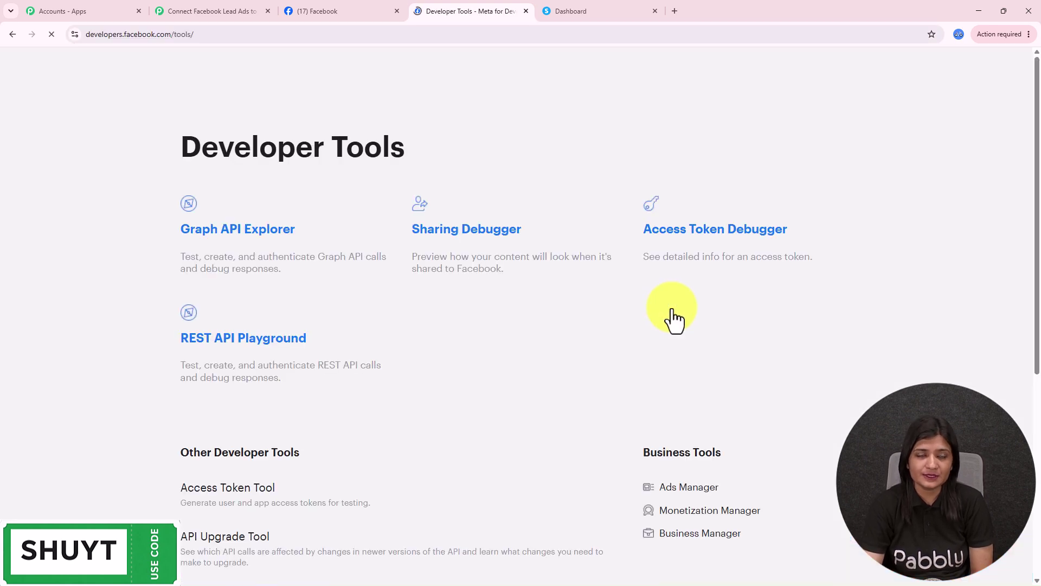
scroll(669, 311, "down", 4)
scroll(590, 364, "down", 3)
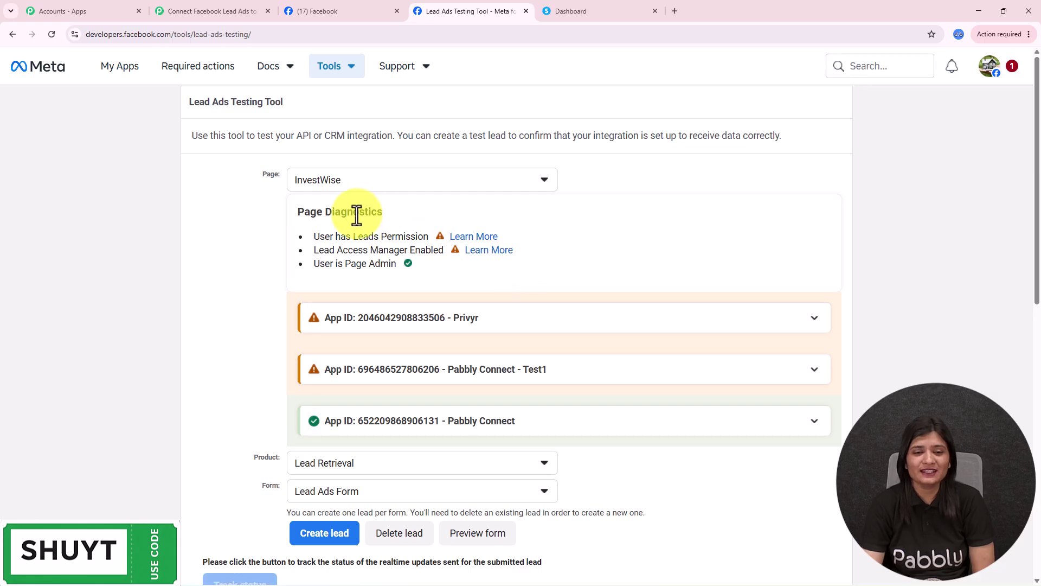
Select the Digital Dynamics page in the Lead Ads Testing Tool.
left_click(342, 185)
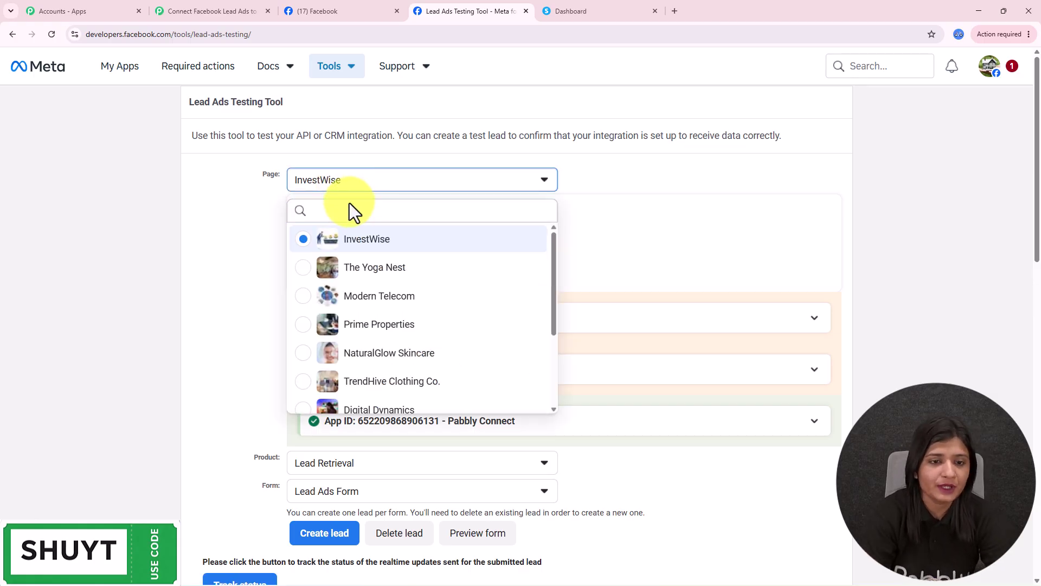
left_click(349, 205)
type("digit")
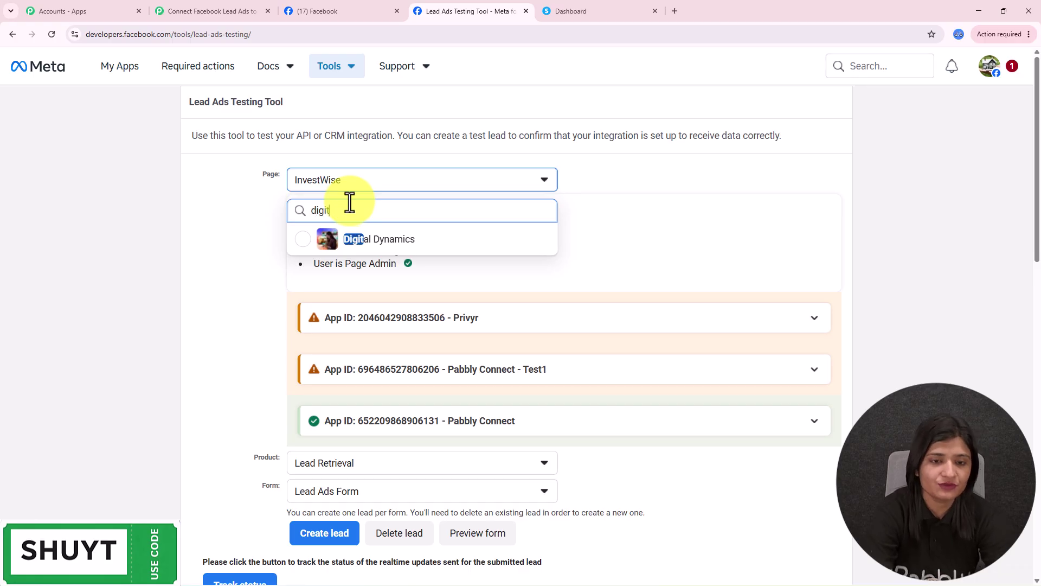
left_click(373, 241)
scroll(372, 255, "down", 3)
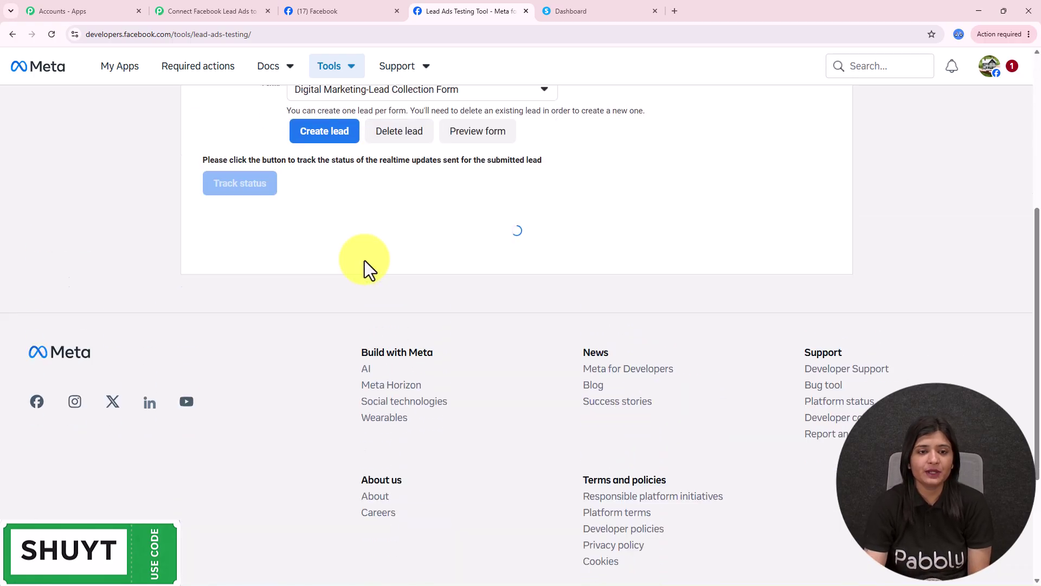
Choose DD Lead Form-copy 3 as the form in the Lead Ads Testing Tool.
scroll(366, 217, "up", 2)
left_click(349, 170)
left_click(172, 182)
left_click(389, 201)
scroll(409, 367, "down", 1)
scroll(409, 366, "down", 1)
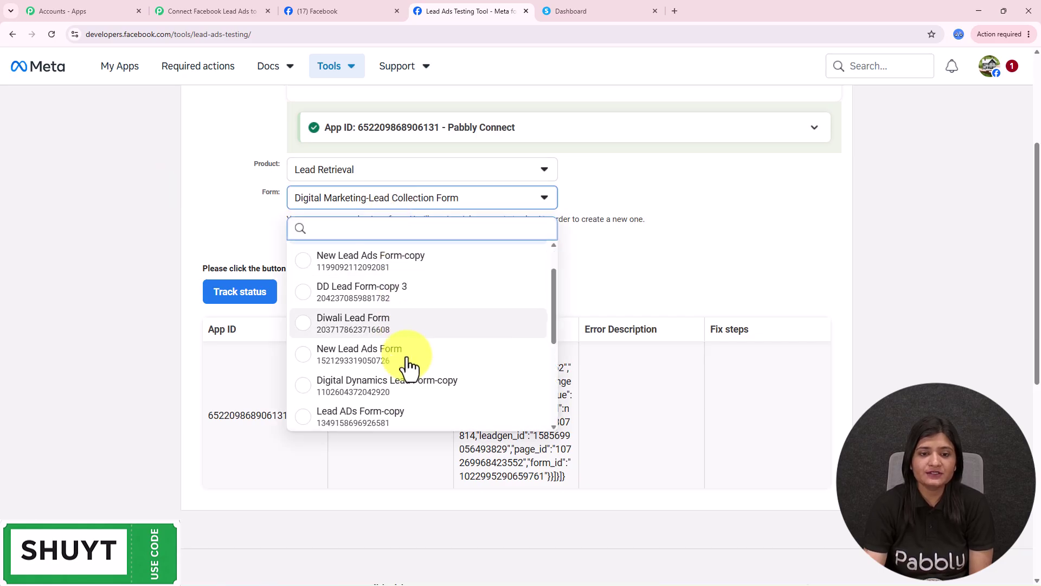
scroll(405, 347, "up", 1)
left_click(400, 326)
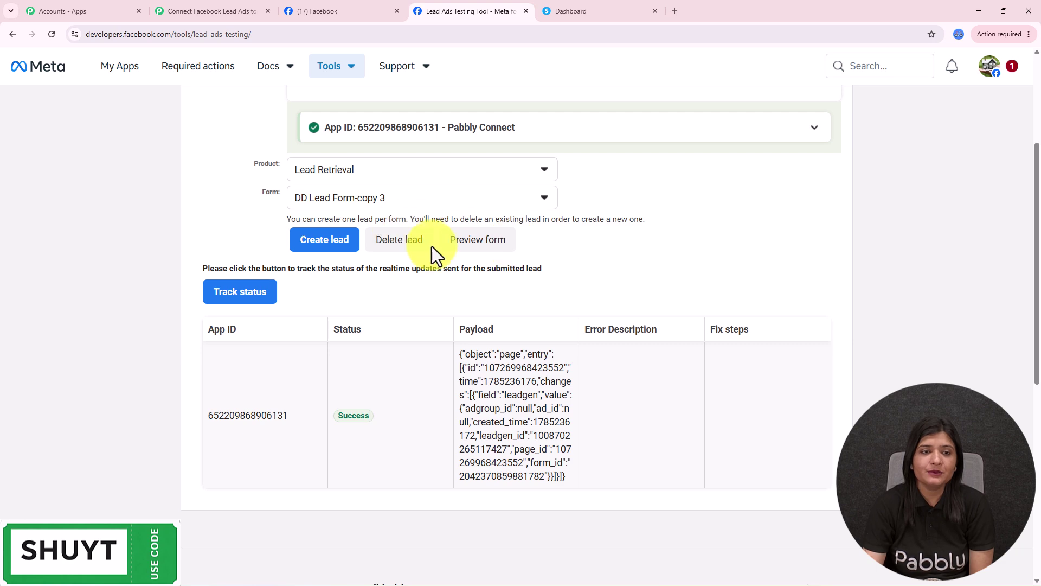
Back in Pabbly Connect, set the trigger's lead form to DD Lead Form-copy 3, then save and send a test request.
left_click(215, 9)
left_click(633, 290)
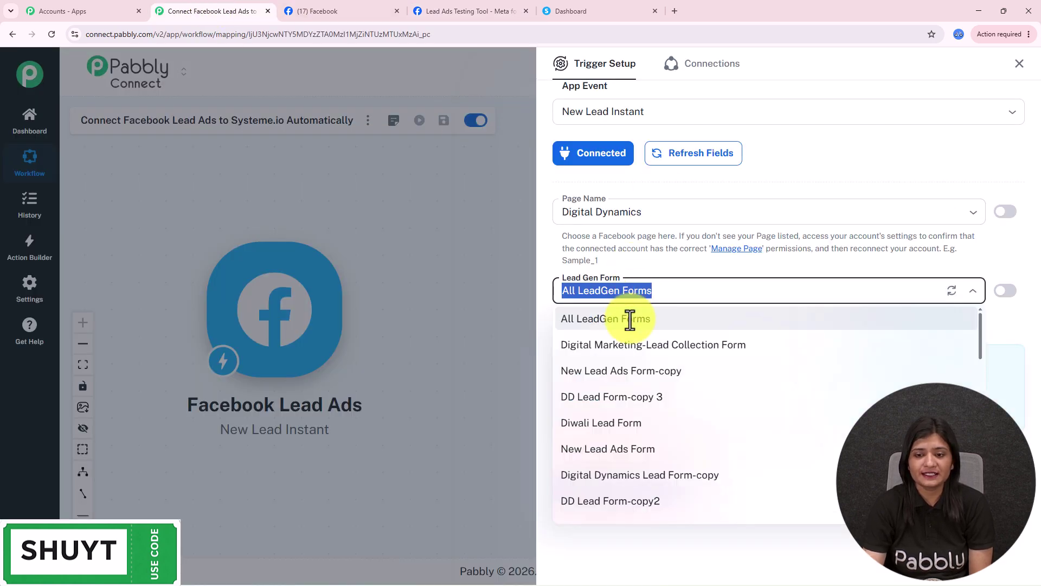
left_click(637, 397)
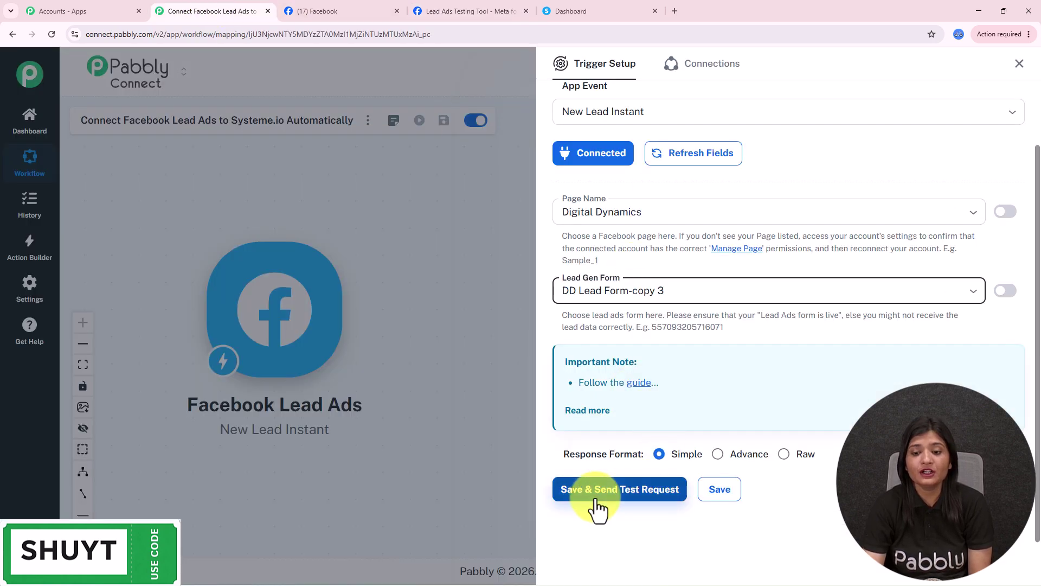
left_click(632, 496)
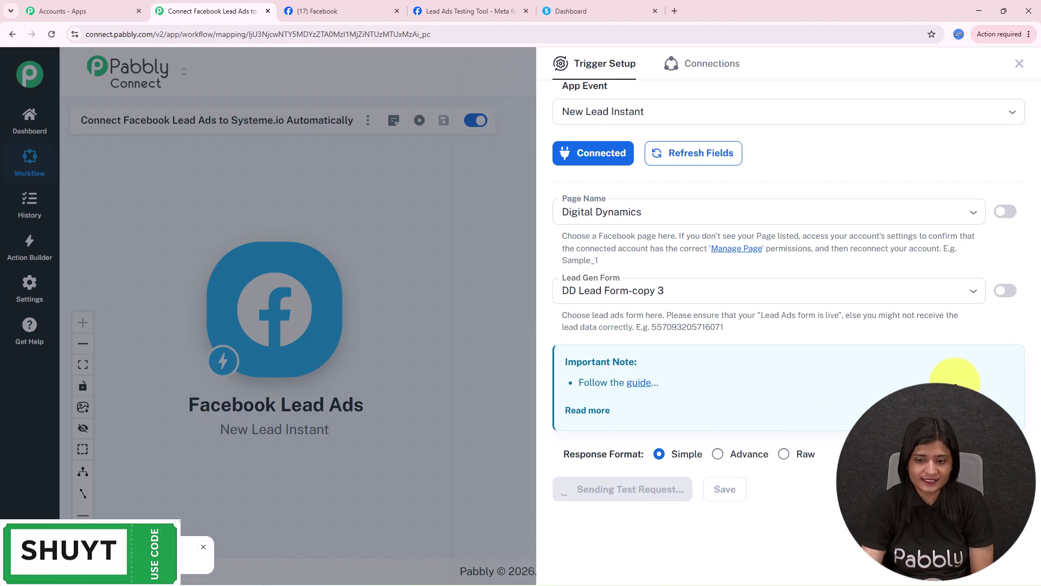
scroll(841, 282, "down", 6)
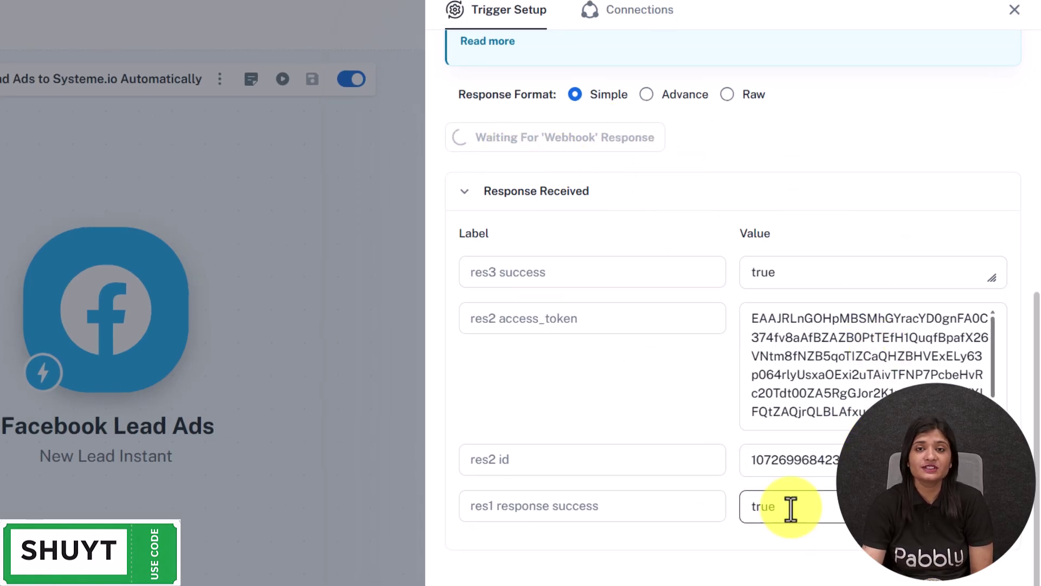
Delete the existing test lead of DD Lead Form-copy 3 in the Lead Ads Testing Tool and reload the page.
left_click(478, 11)
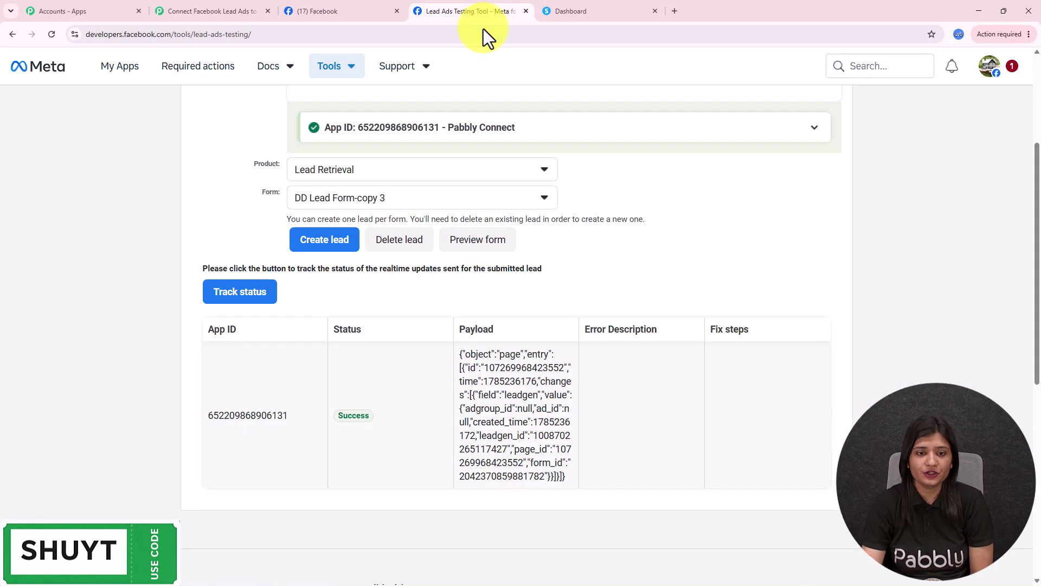
scroll(597, 184, "up", 4)
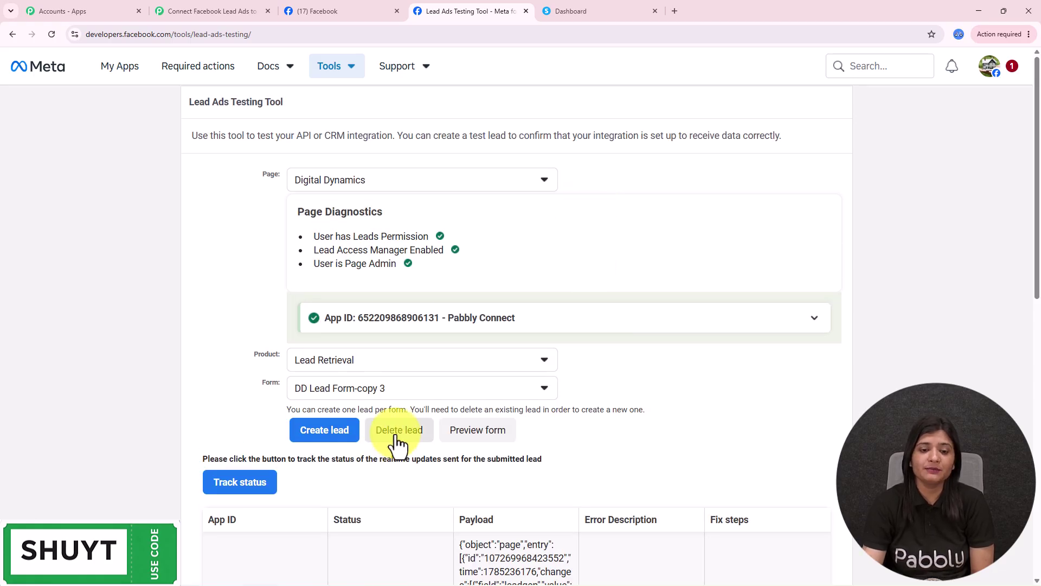
left_click(398, 431)
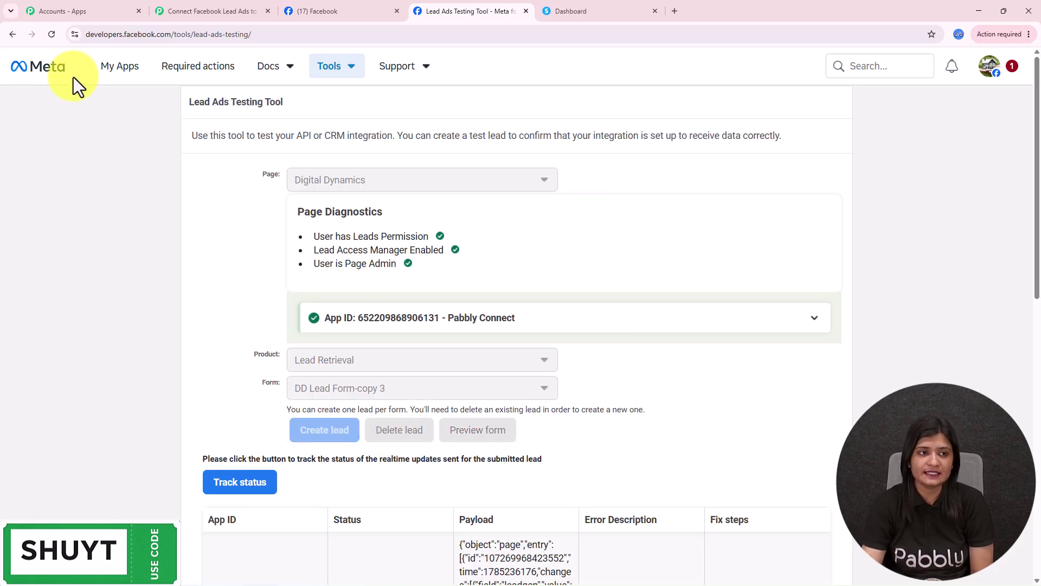
left_click(52, 34)
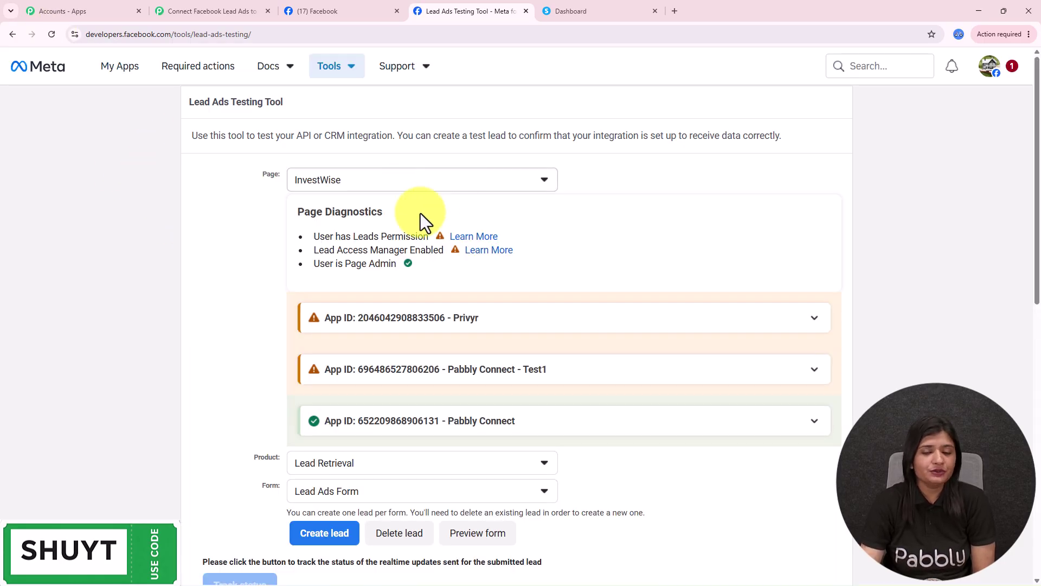
Reselect the Digital Dynamics page and DD Lead Form-copy 3 in the reloaded testing tool.
left_click(352, 186)
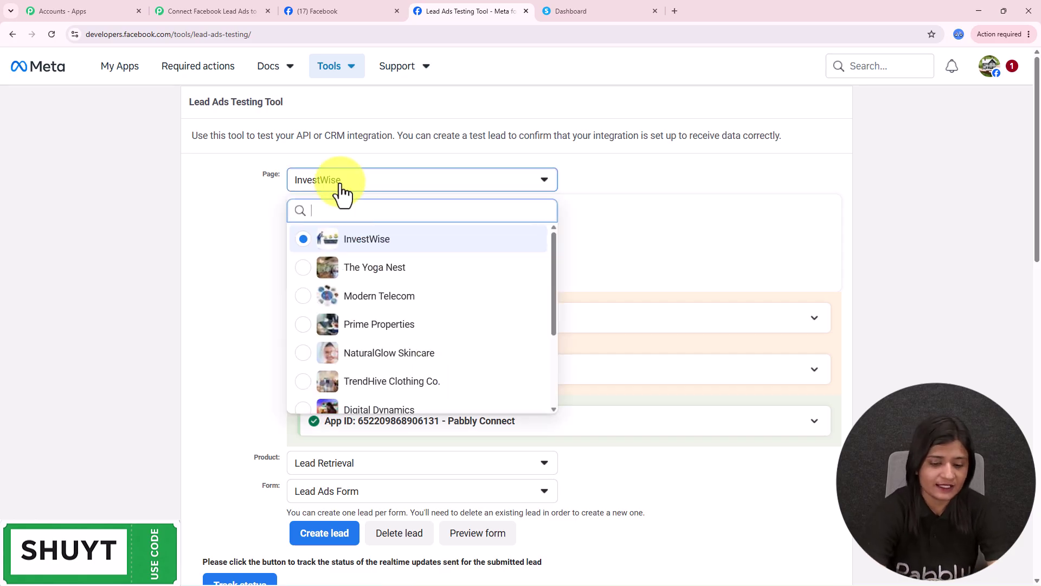
type("digit")
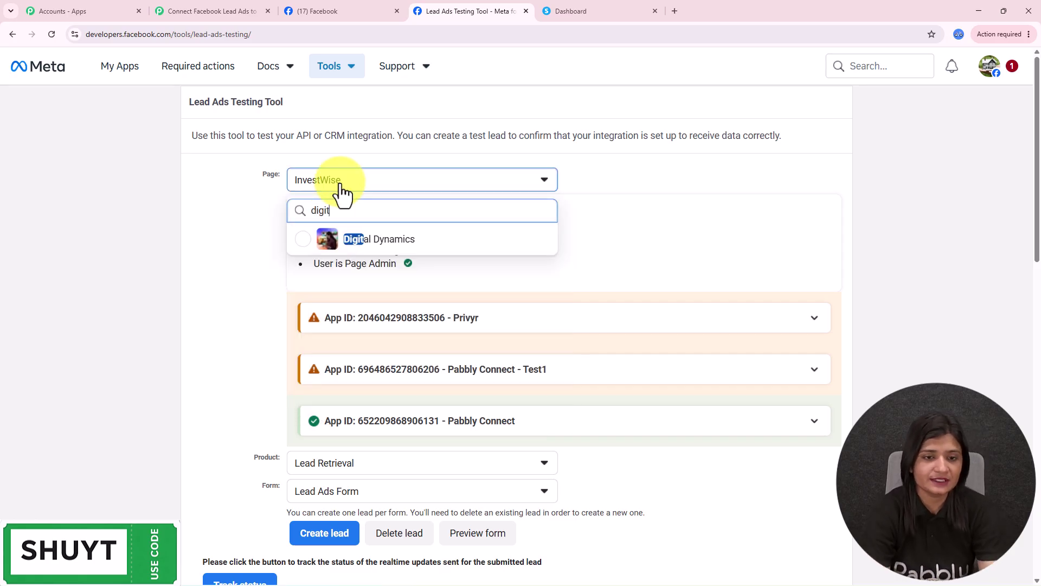
left_click(391, 239)
left_click(365, 391)
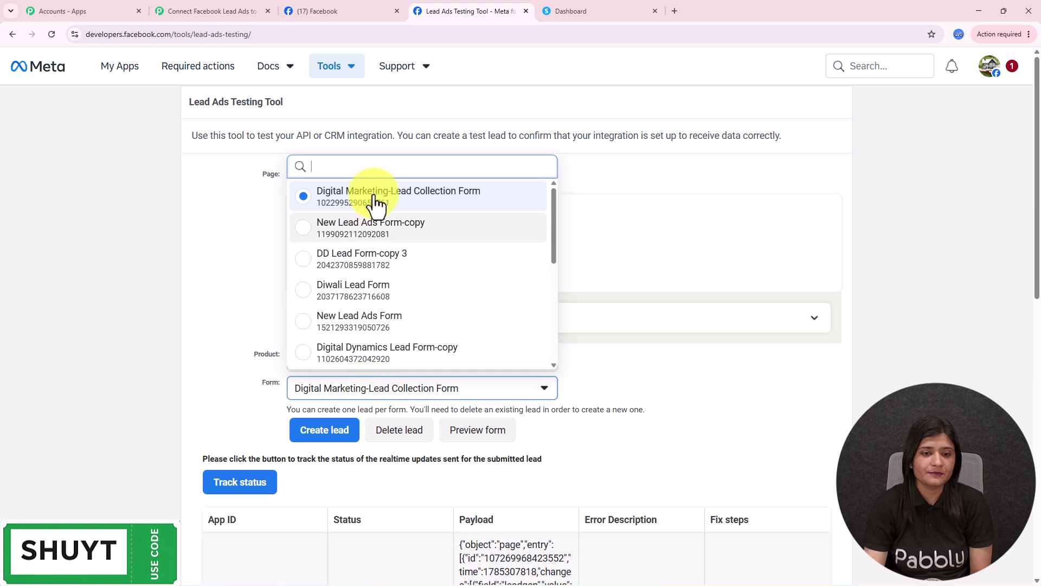
left_click(515, 279)
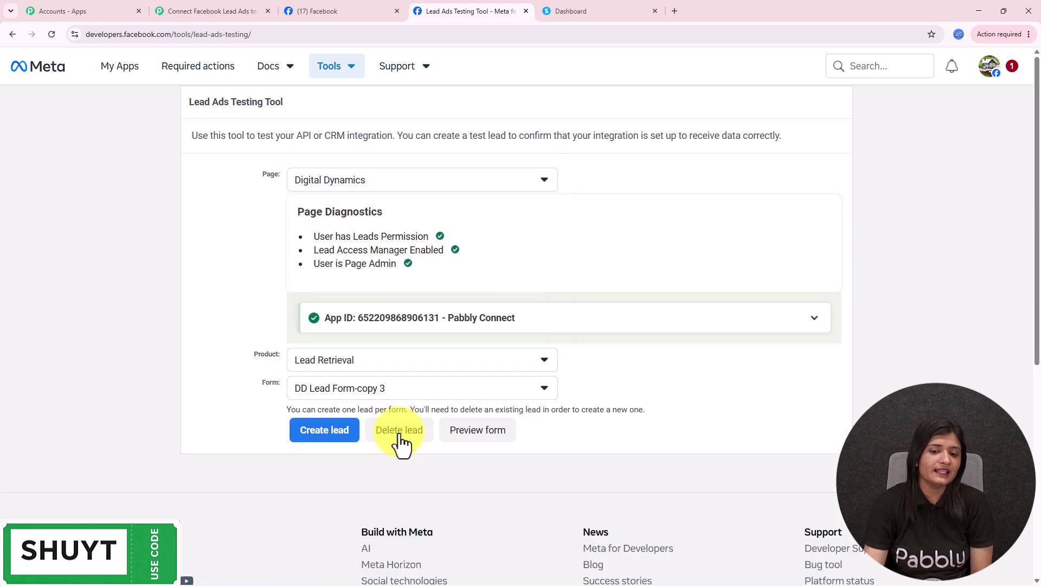
Preview the selected lead form and continue to its contact information page.
left_click(459, 440)
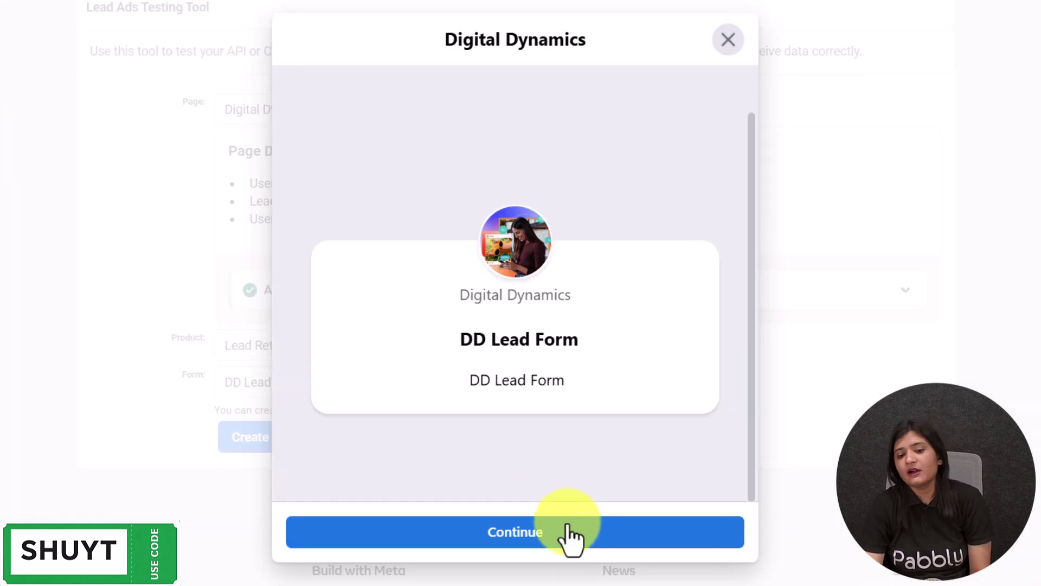
left_click(568, 538)
scroll(488, 348, "down", 2)
Insert 123 before the @ sign in the test lead's email and replace the lead's last name.
left_click_drag(402, 234, 320, 228)
left_click_drag(509, 298, 275, 280)
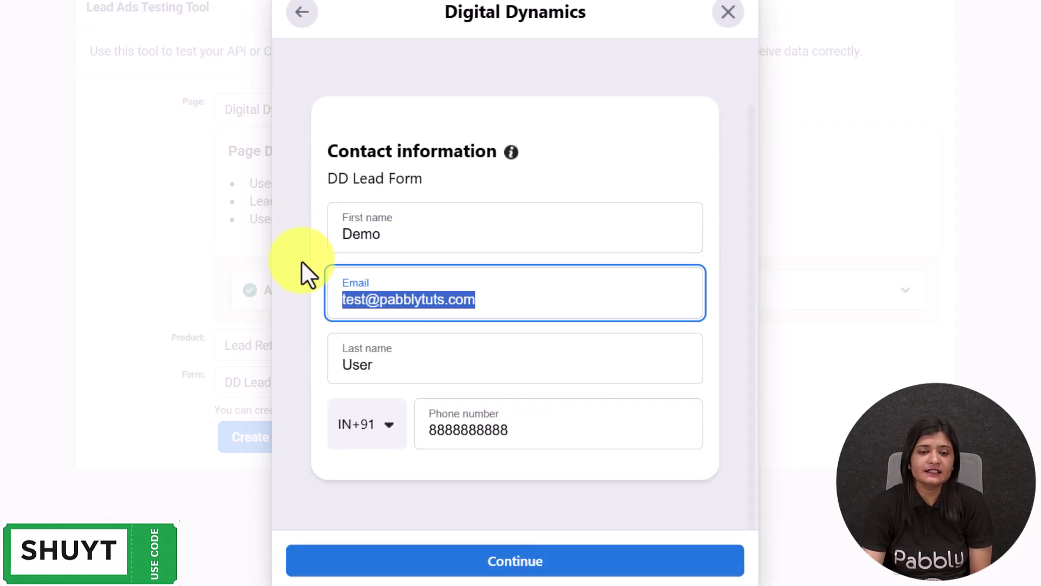
left_click(367, 300)
type("123")
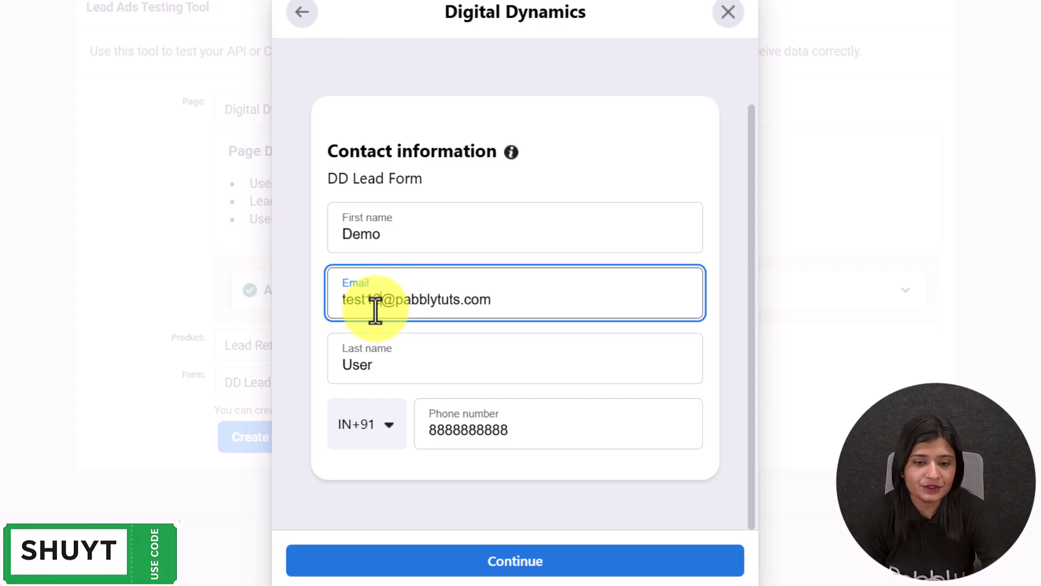
left_click(421, 364)
left_click_drag(420, 364, 265, 365)
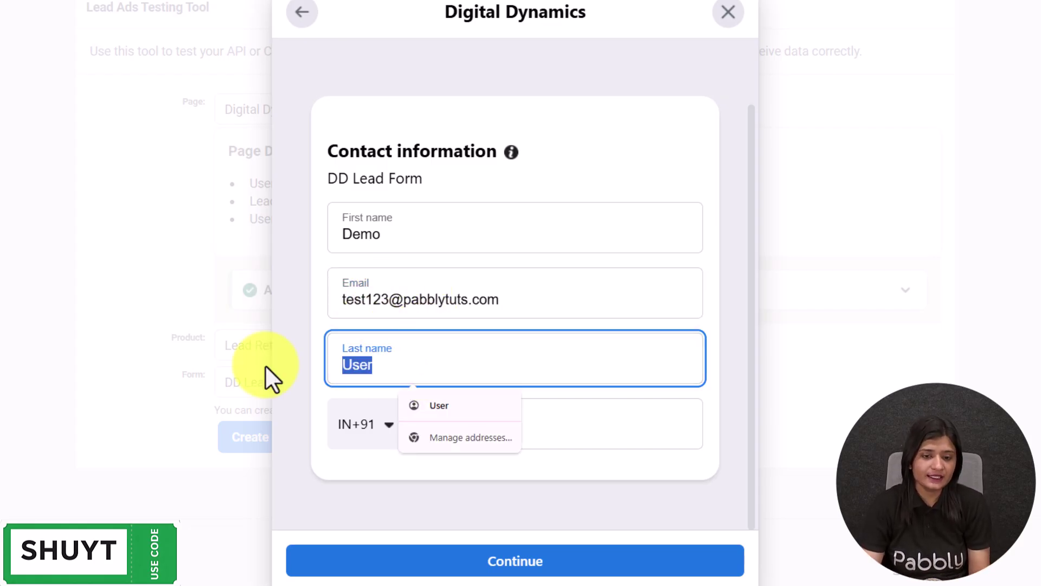
type("Lead")
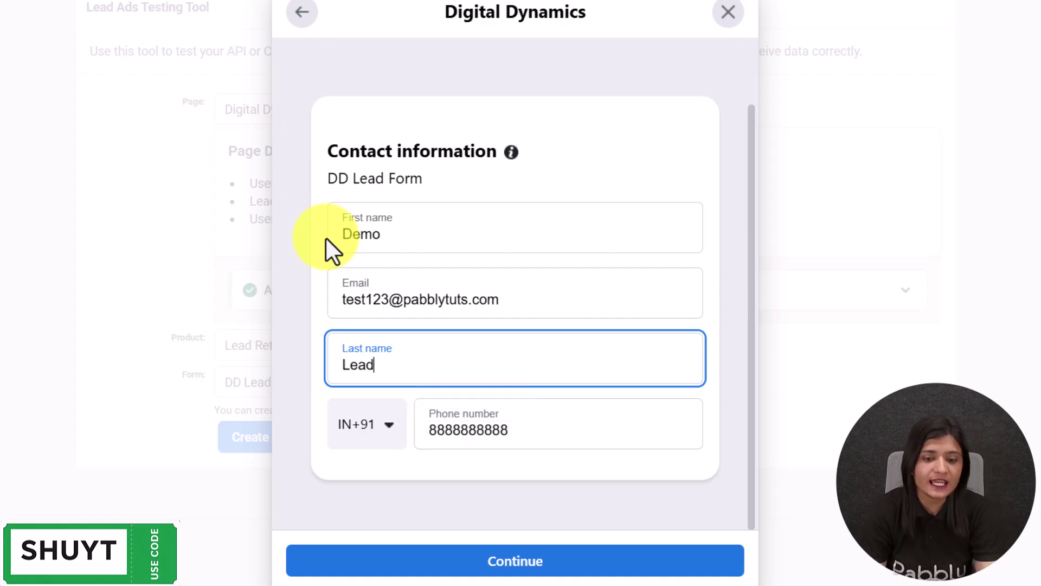
Submit the test lead through the privacy policy page and switch back to the Pabbly Connect workflow.
left_click(561, 569)
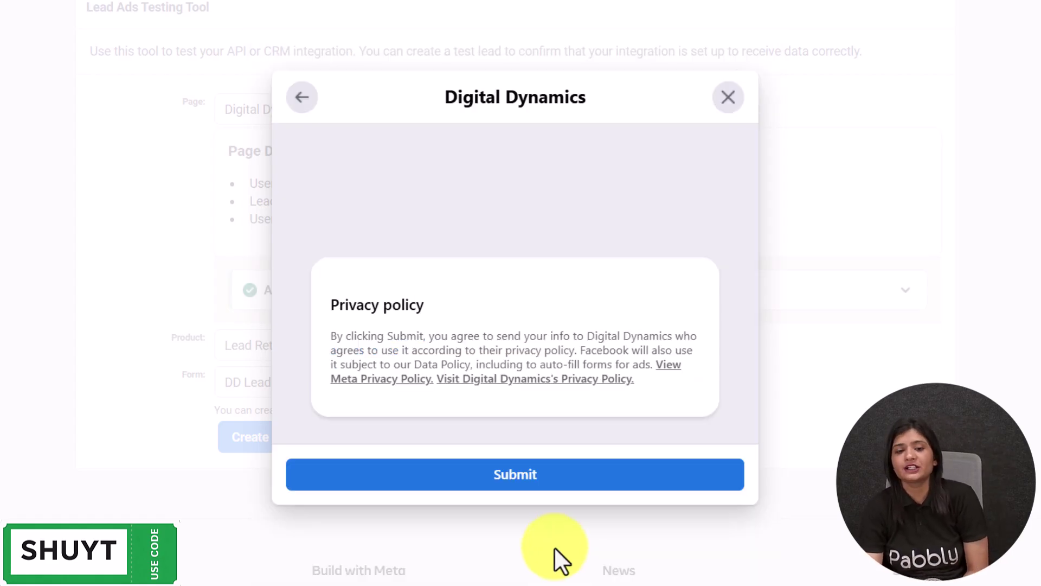
left_click(572, 481)
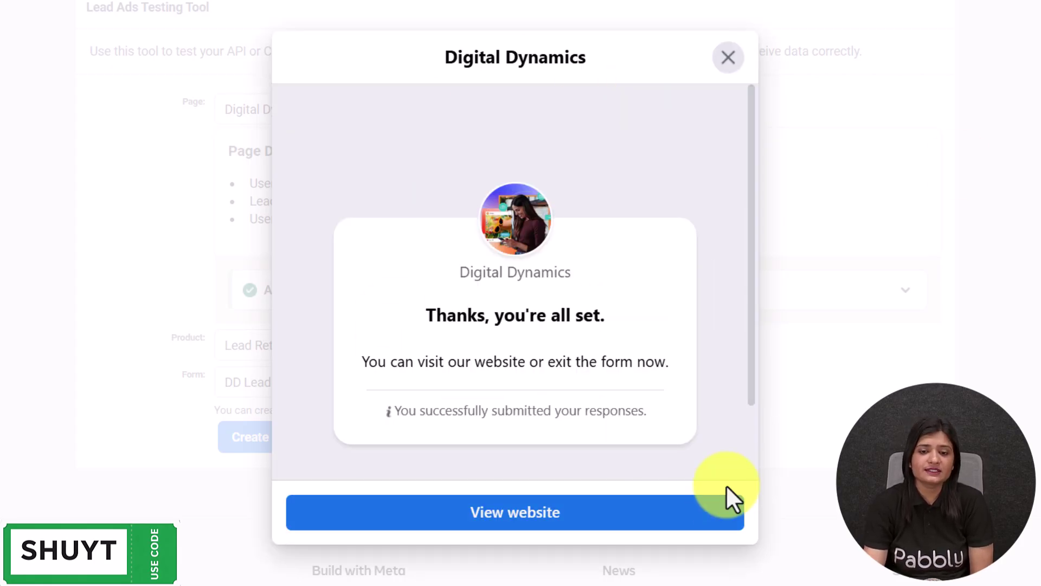
left_click(184, 11)
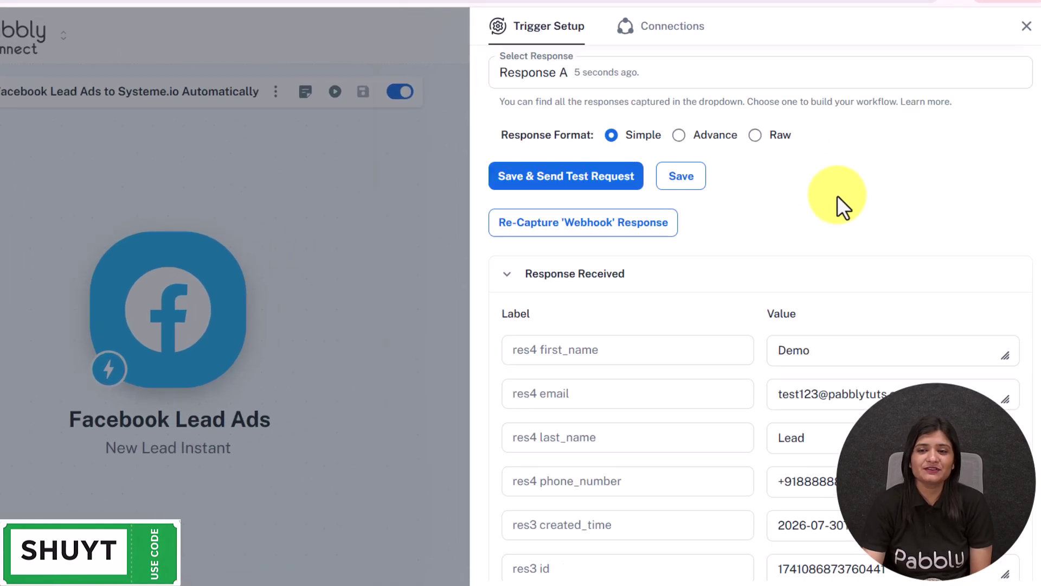
Check the first name, last name, email and phone number in the trigger's captured response, and close the trigger setup.
scroll(841, 217, "down", 6)
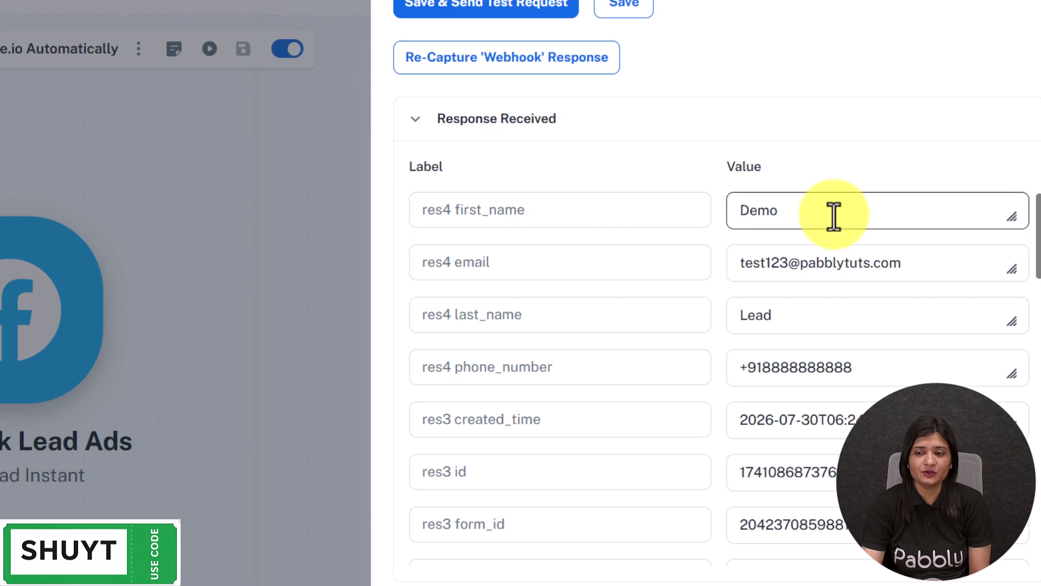
double_click(830, 213)
double_click(807, 315)
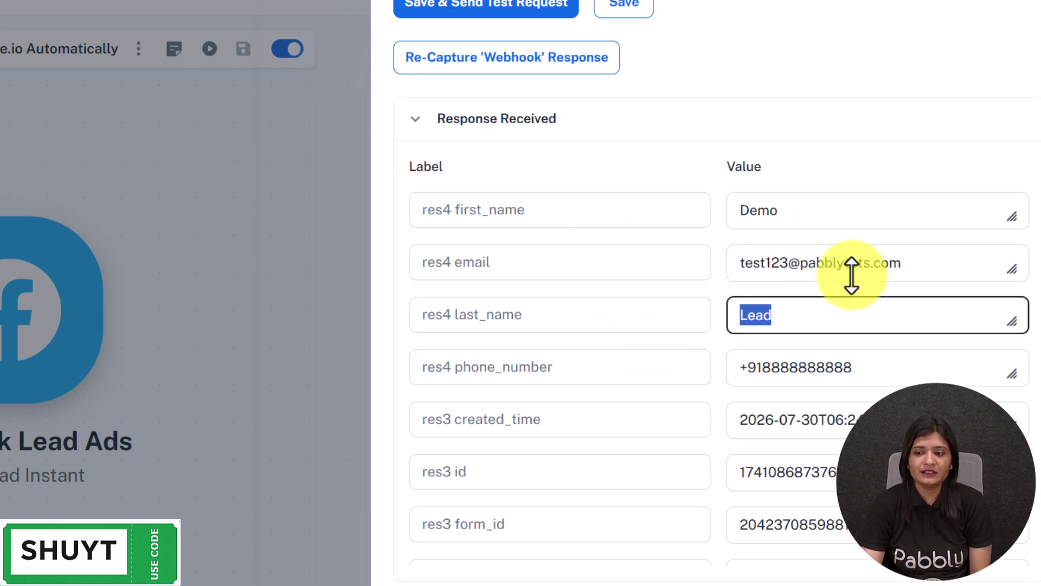
triple_click(923, 262)
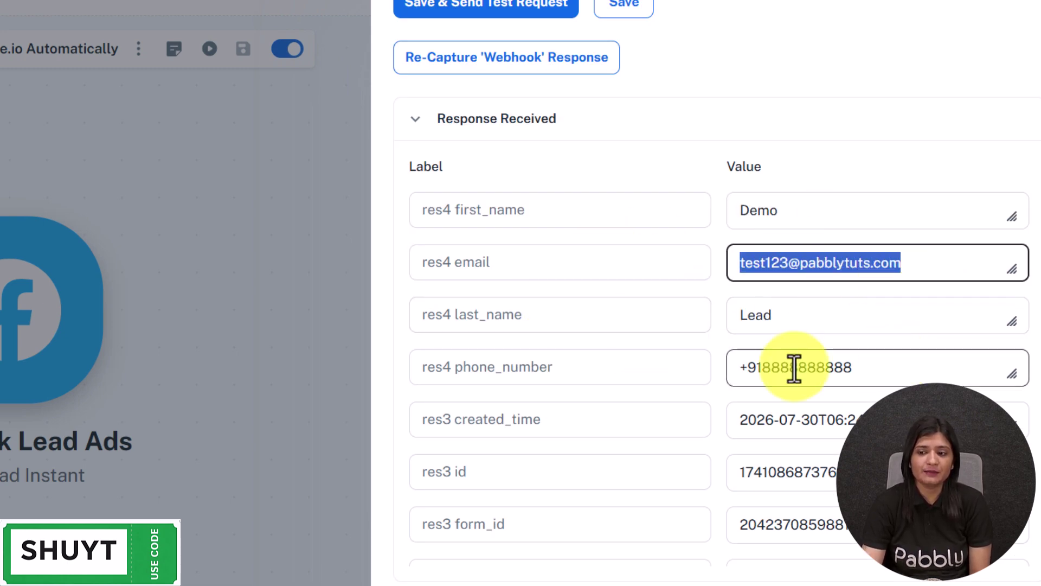
triple_click(883, 362)
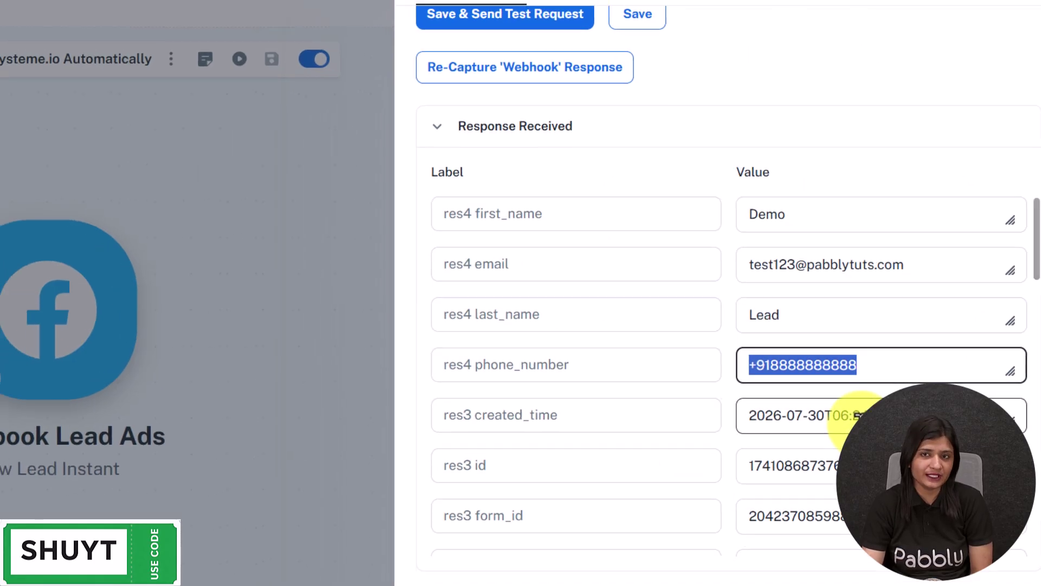
left_click(1014, 66)
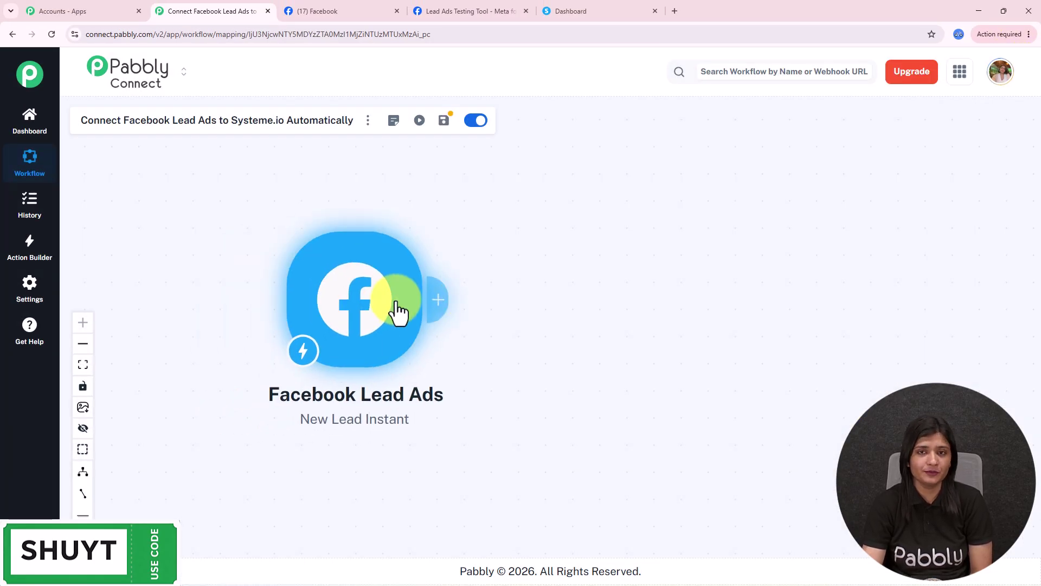
Add an action step after the Facebook Lead Ads trigger using Systeme.io with the Create Contact event.
left_click(437, 308)
left_click(570, 129)
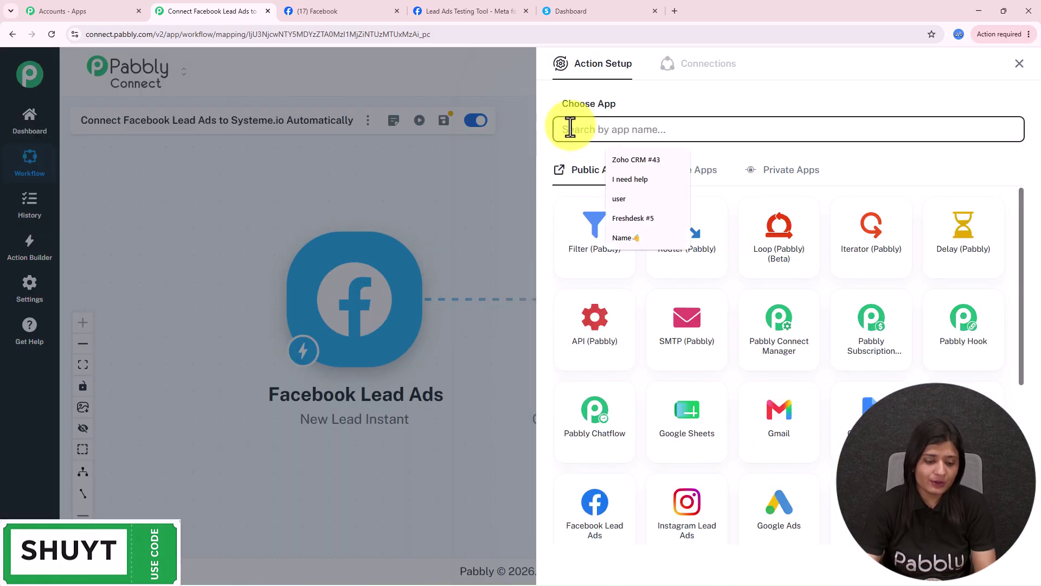
type("System")
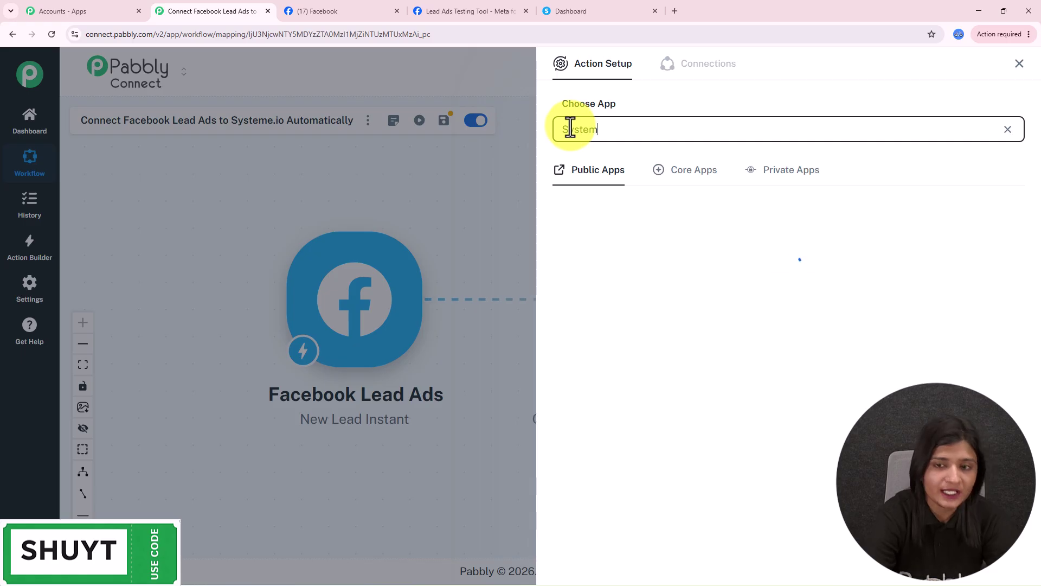
type("e.io")
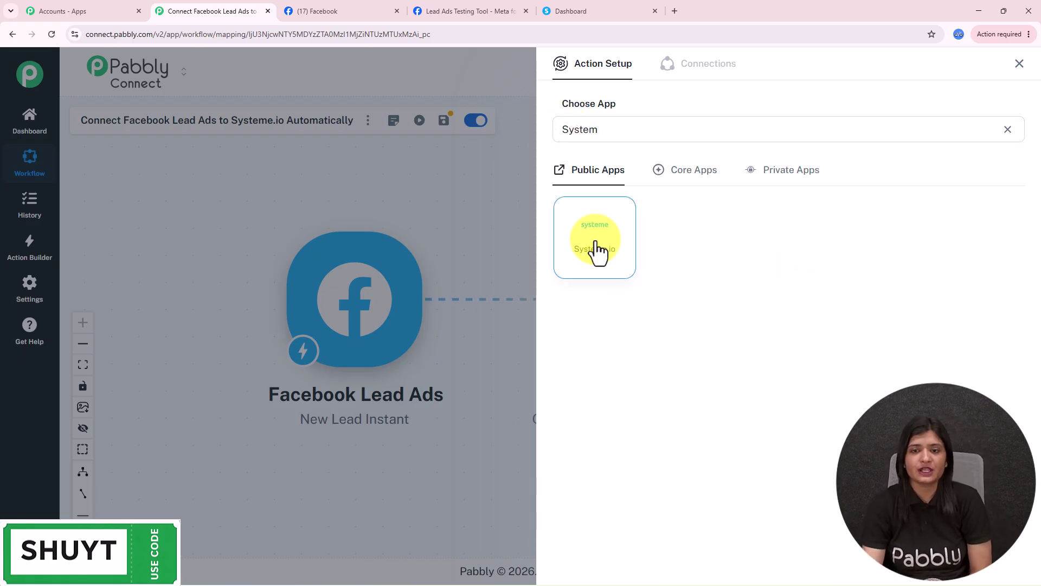
left_click(595, 248)
left_click(601, 186)
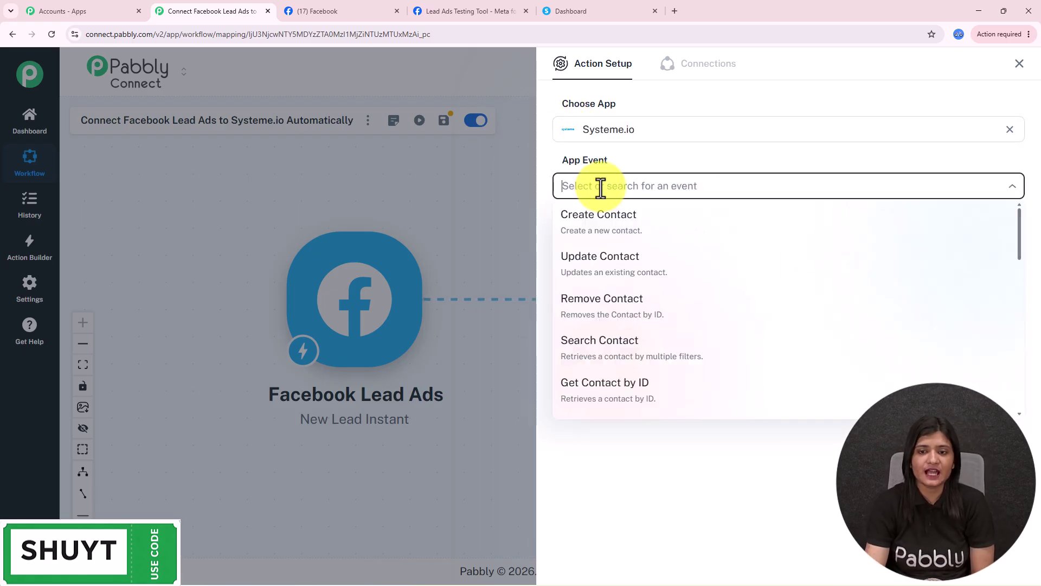
left_click(603, 216)
Start a new Systeme.io connection for the action, and switch to Systeme.io to open its MCP & API keys settings.
left_click(595, 228)
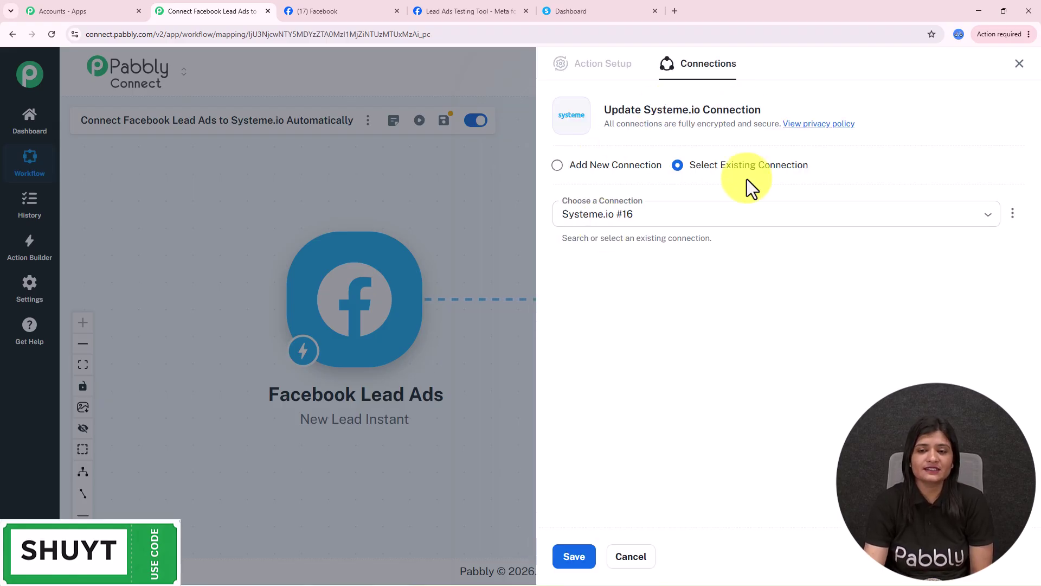
left_click(558, 166)
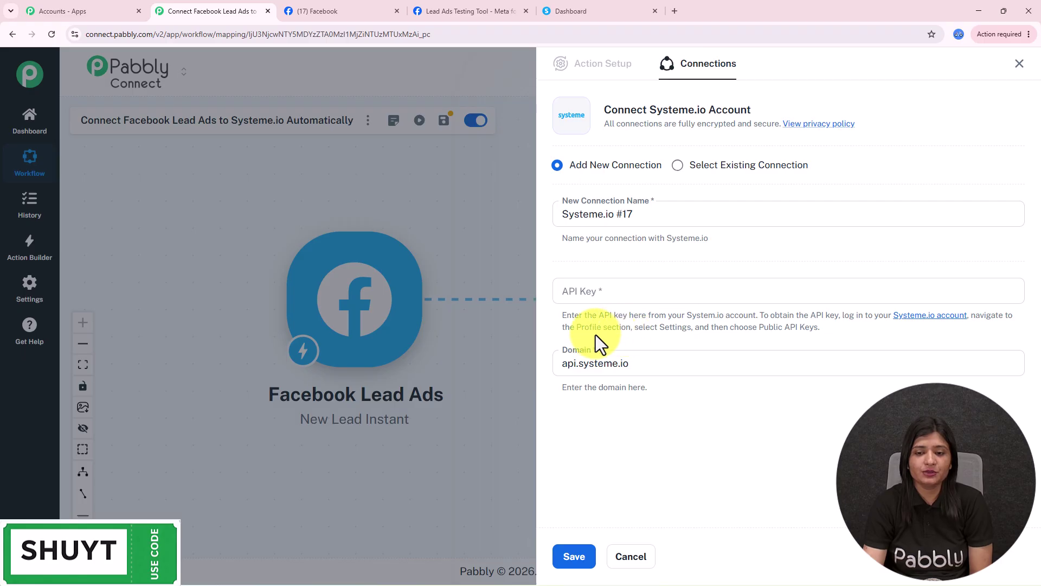
left_click(565, 7)
left_click(952, 71)
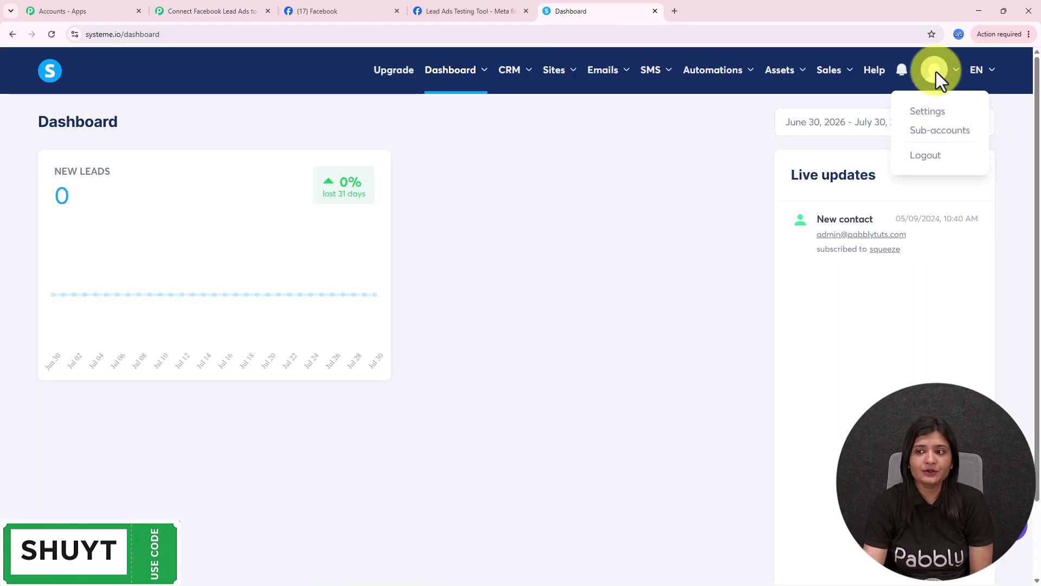
left_click(940, 117)
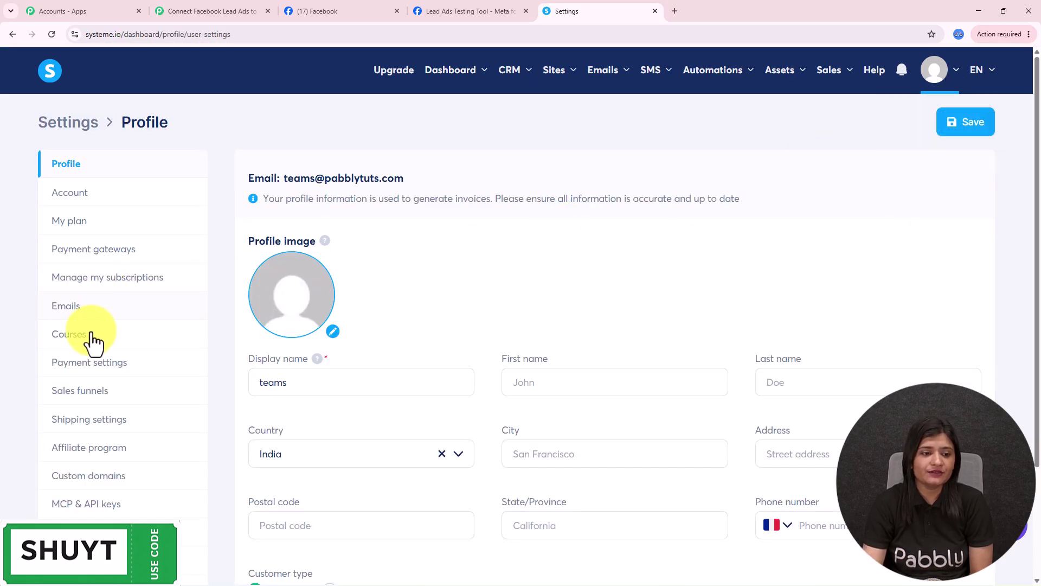
scroll(98, 347, "down", 3)
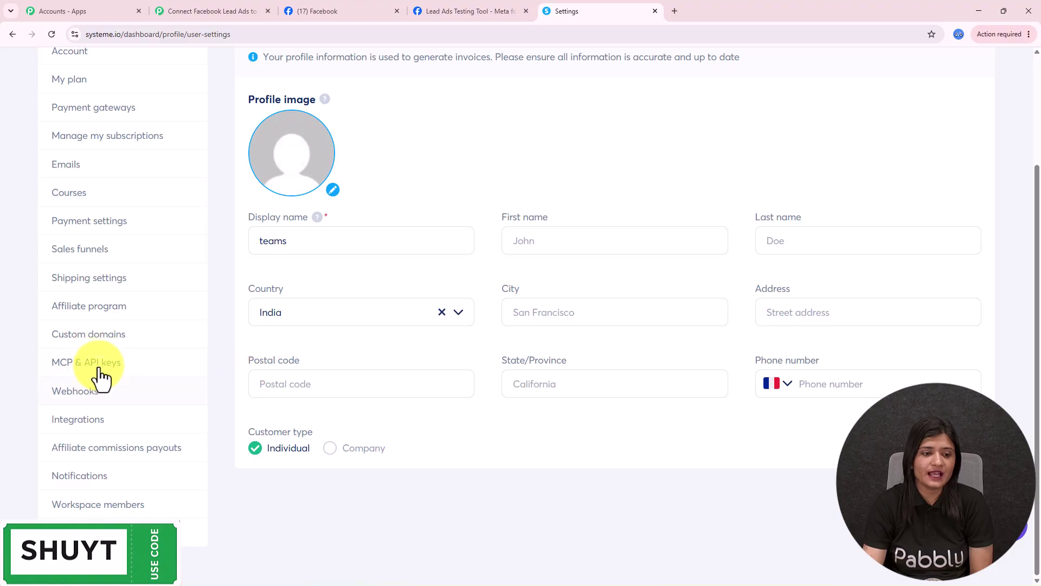
left_click(97, 363)
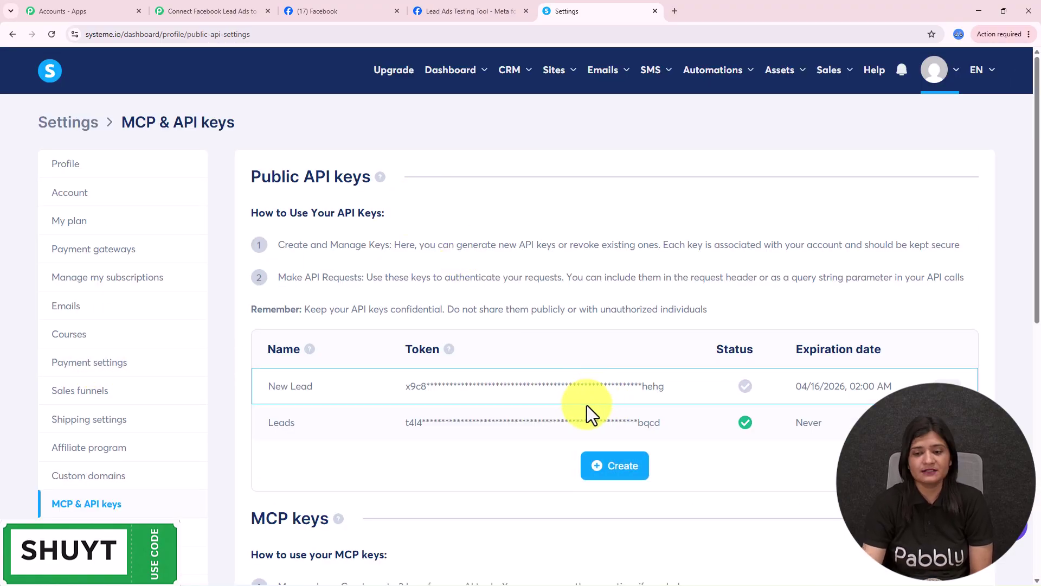
Create a public API key named facebook with an expiration date of August 31.
left_click(614, 465)
left_click(341, 296)
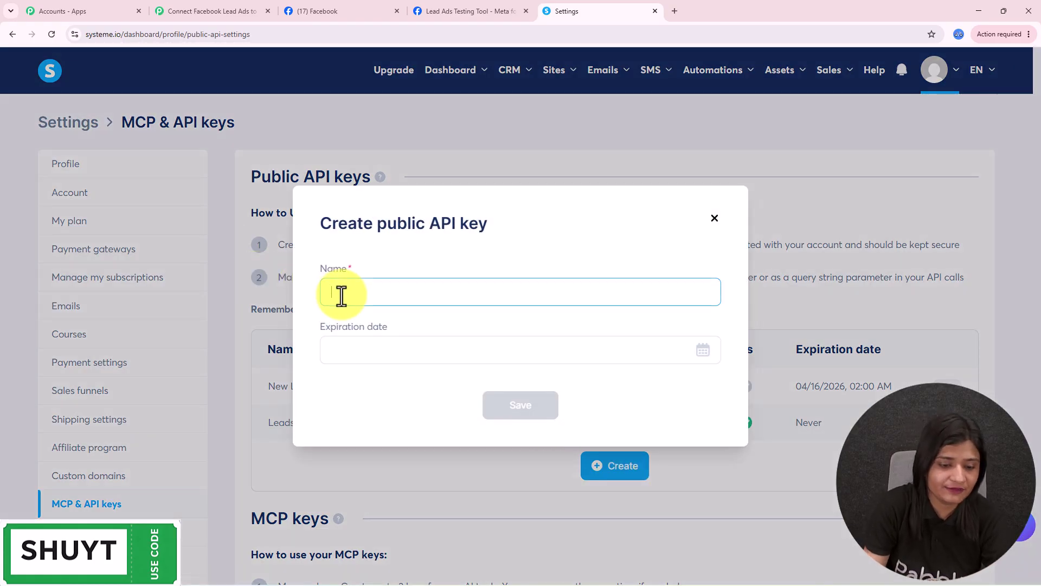
type("facebook")
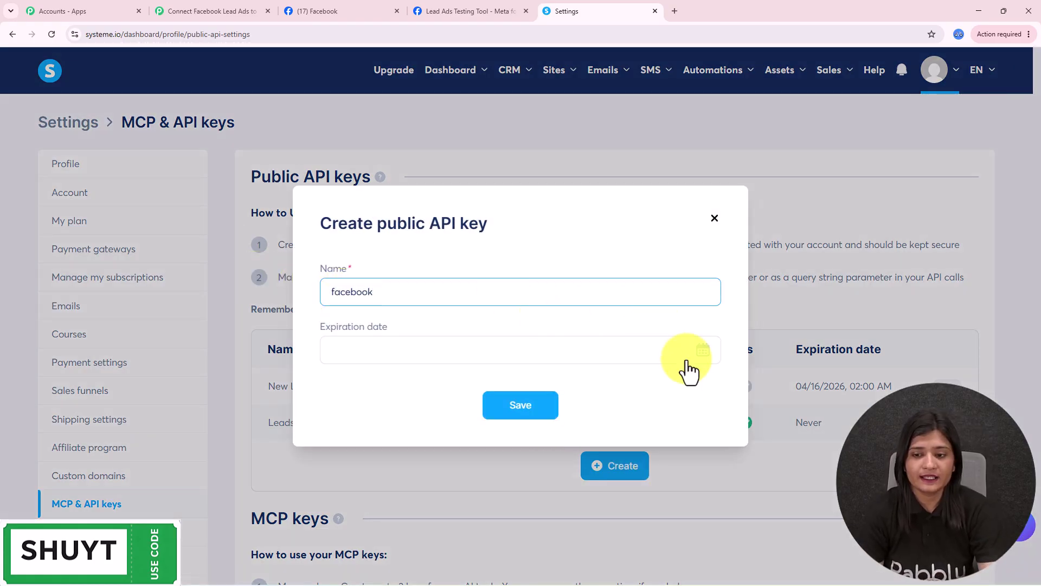
left_click(703, 353)
left_click(428, 256)
left_click(434, 295)
left_click(510, 418)
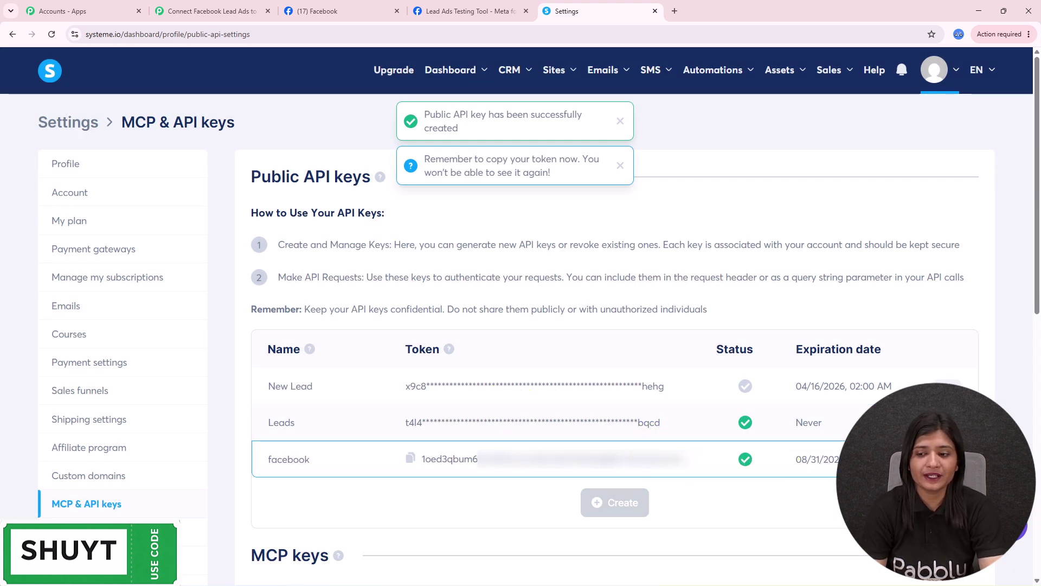
Copy the facebook key's token, paste it as the API key of the new Systeme.io connection in Pabbly Connect, and save.
left_click(410, 458)
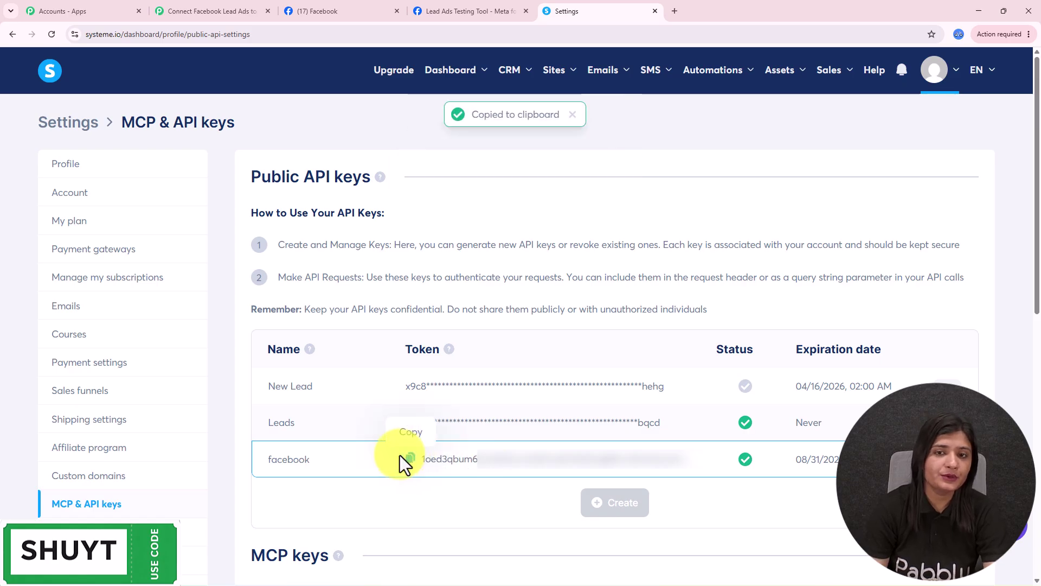
left_click(225, 11)
left_click(623, 291)
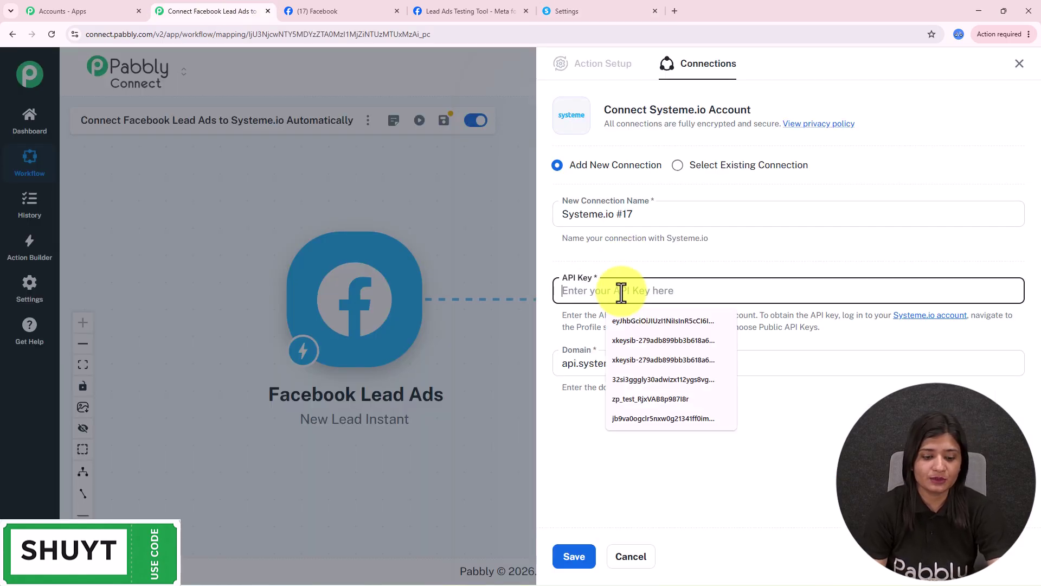
key("ctrl+v")
left_click_drag(676, 365, 432, 372)
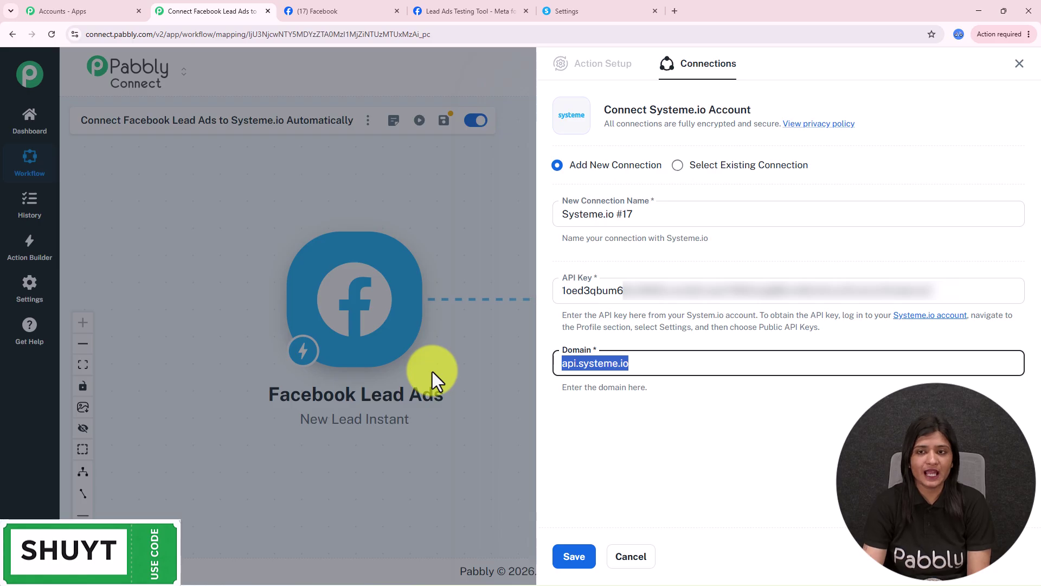
left_click(567, 558)
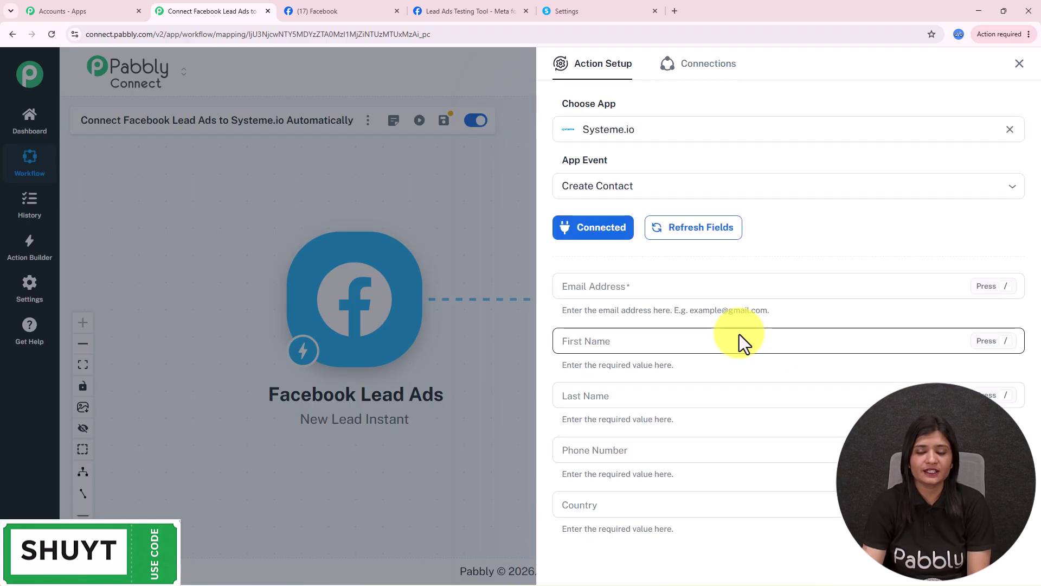
Map the contact's Email Address field to res4 email from the Facebook Lead Ads trigger response.
scroll(767, 287, "down", 1)
scroll(767, 286, "down", 4)
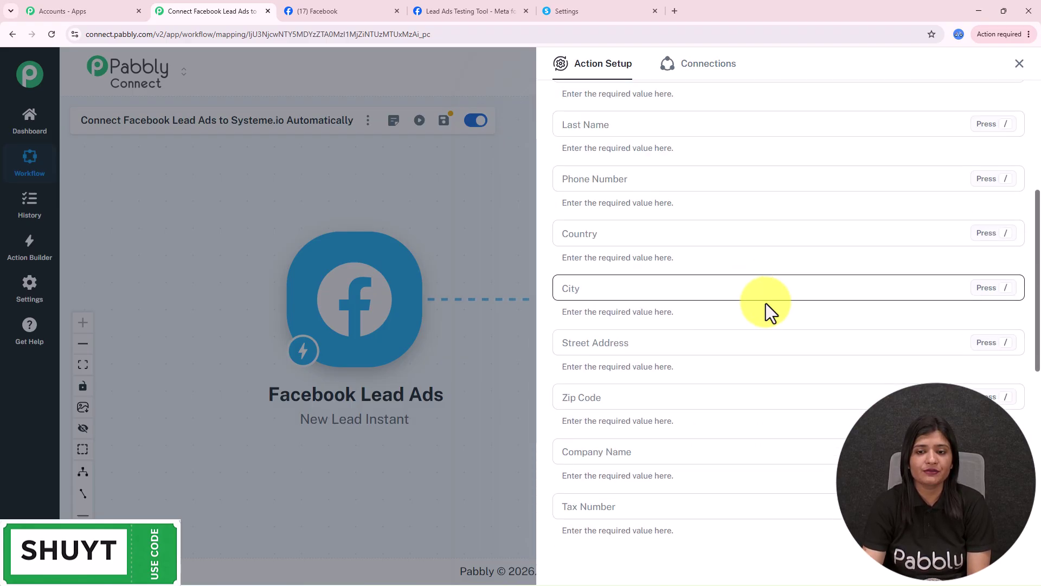
scroll(763, 217, "up", 5)
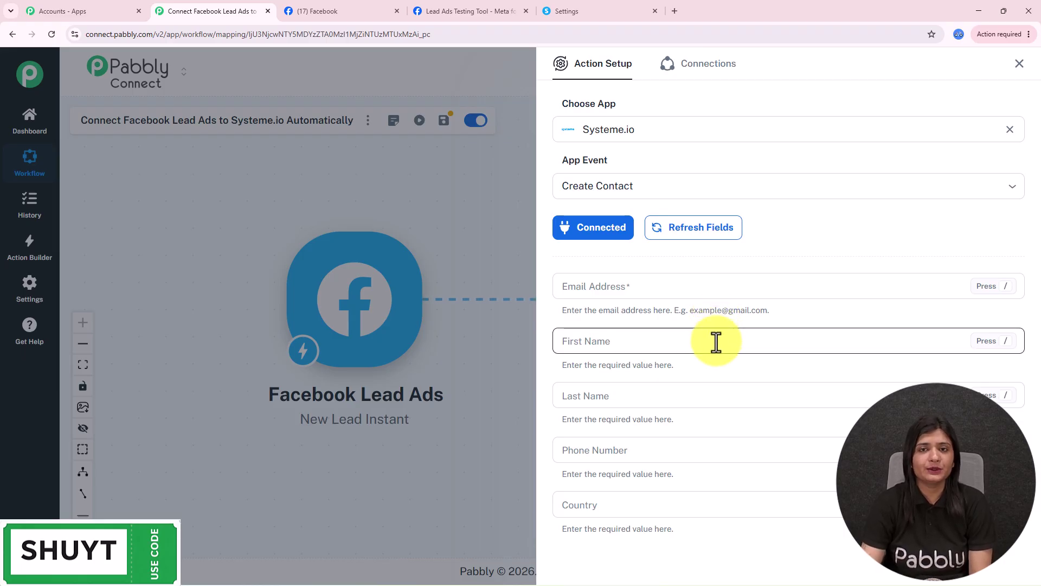
left_click(674, 288)
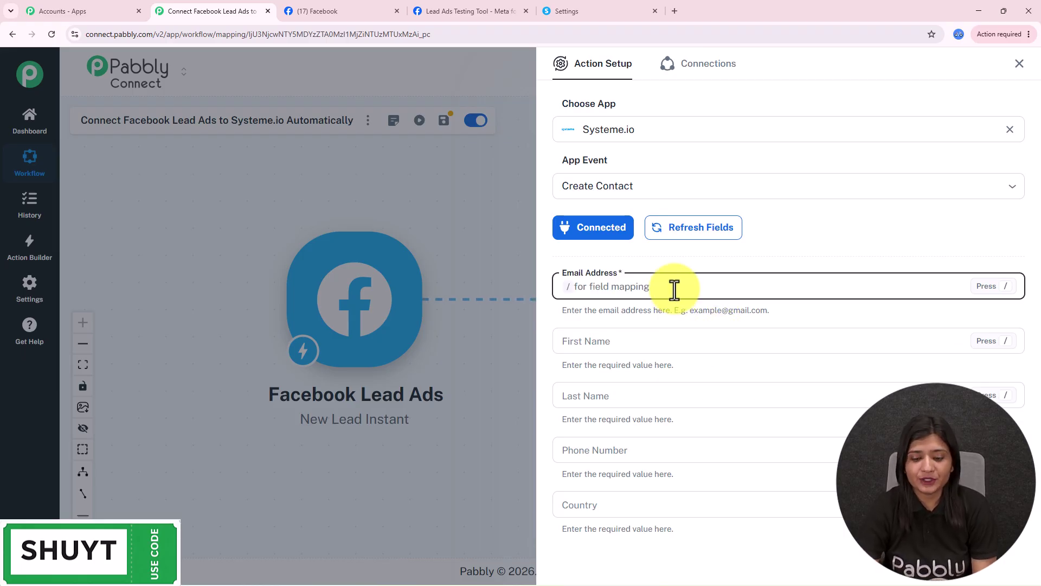
type("/")
left_click(682, 364)
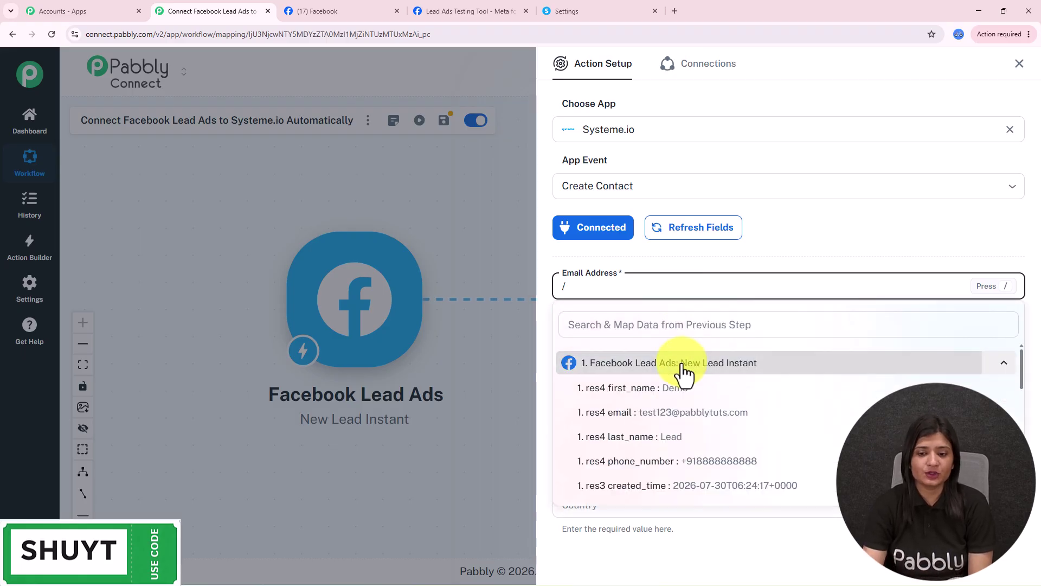
left_click(678, 413)
Map First Name to res4 first_name and Last Name to res4 last_name from the trigger response.
scroll(699, 311, "down", 3)
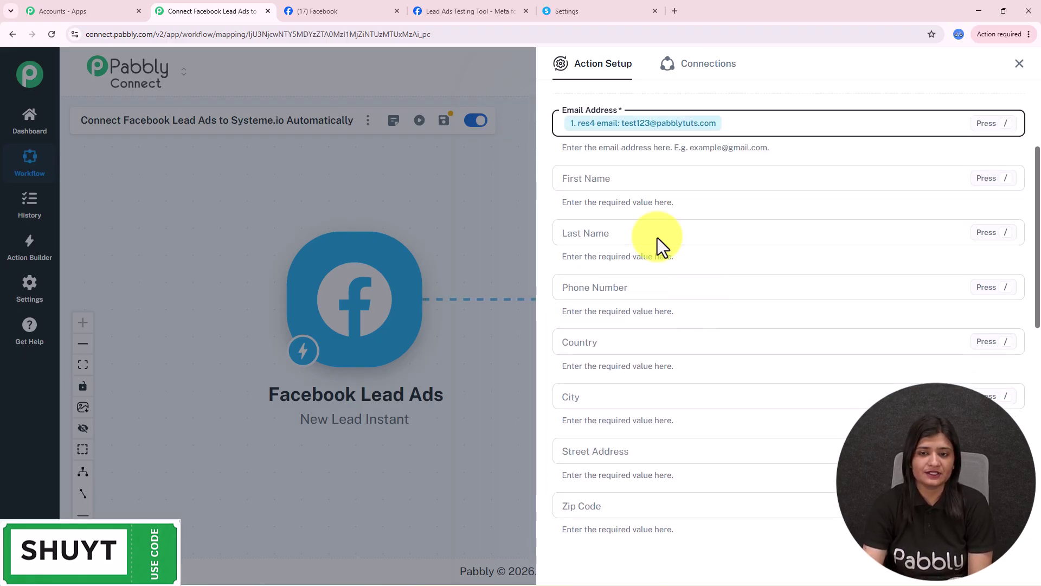
left_click(638, 178)
type("/")
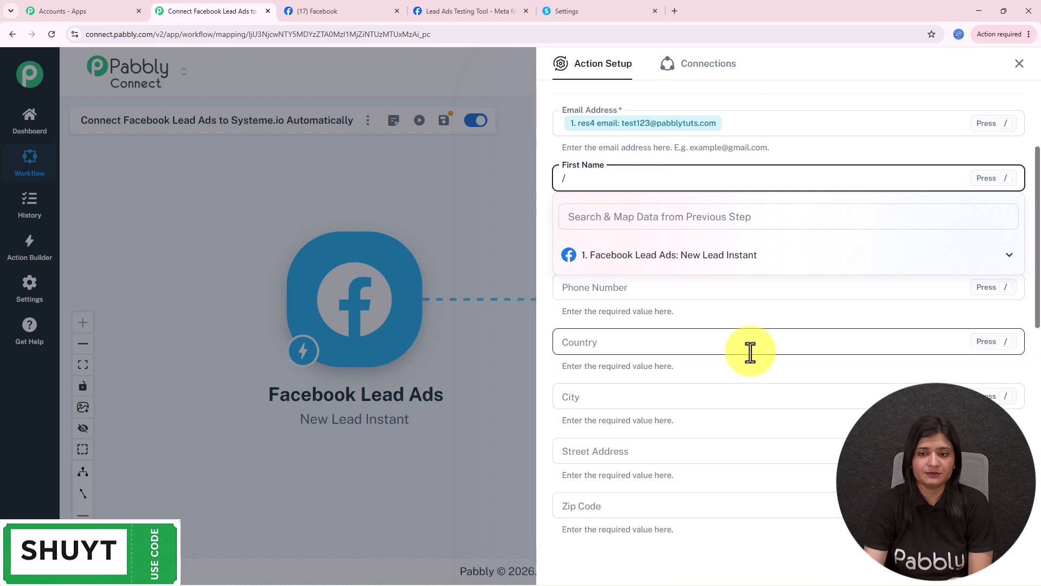
left_click(711, 266)
left_click(708, 285)
left_click(618, 233)
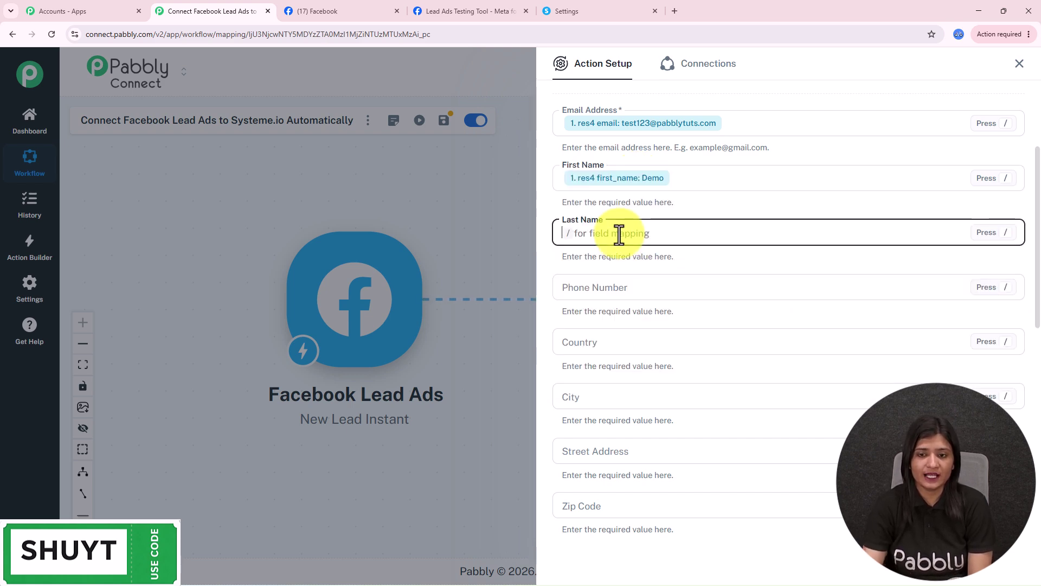
type("/")
left_click(628, 319)
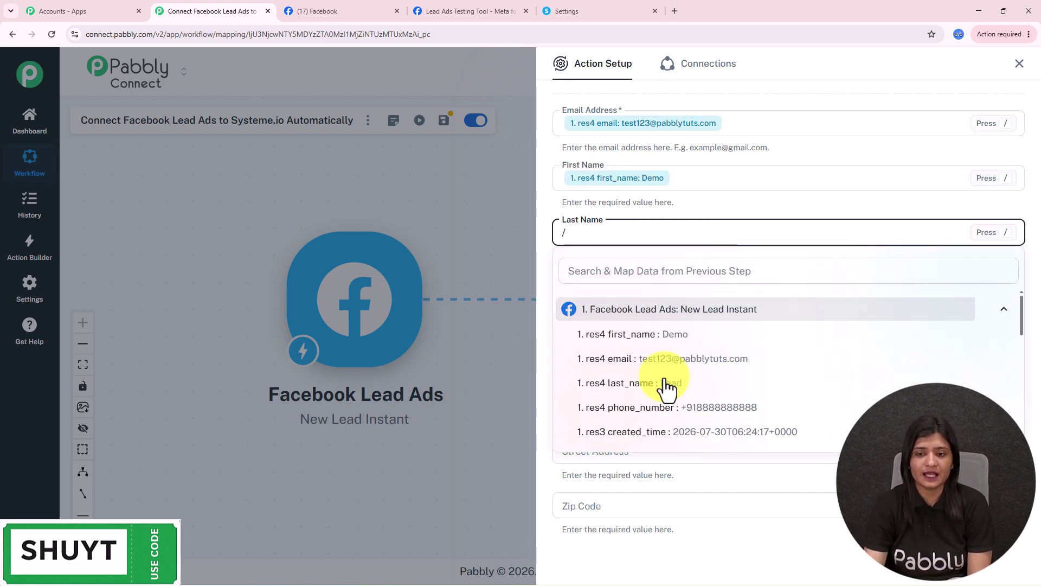
left_click(667, 383)
Map the contact's Phone Number field to res4 phone_number from the trigger response.
left_click(676, 286)
type("/")
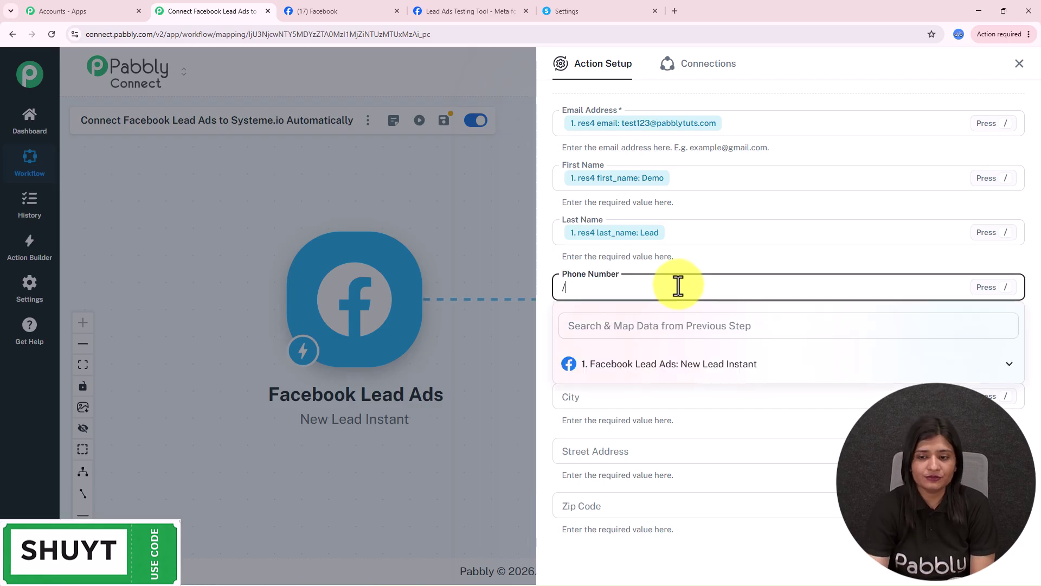
left_click(697, 379)
left_click(728, 464)
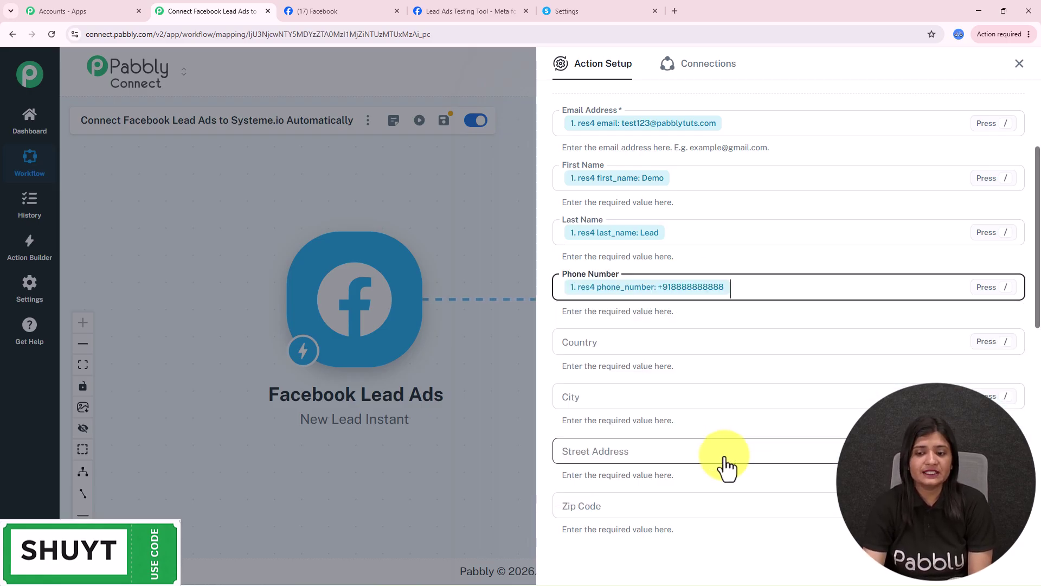
Review the mapped lead fields and the remaining optional contact fields of the Systeme.io Create Contact action.
scroll(724, 427, "down", 1)
scroll(721, 428, "down", 6)
scroll(716, 436, "up", 6)
scroll(715, 436, "up", 2)
scroll(712, 436, "down", 5)
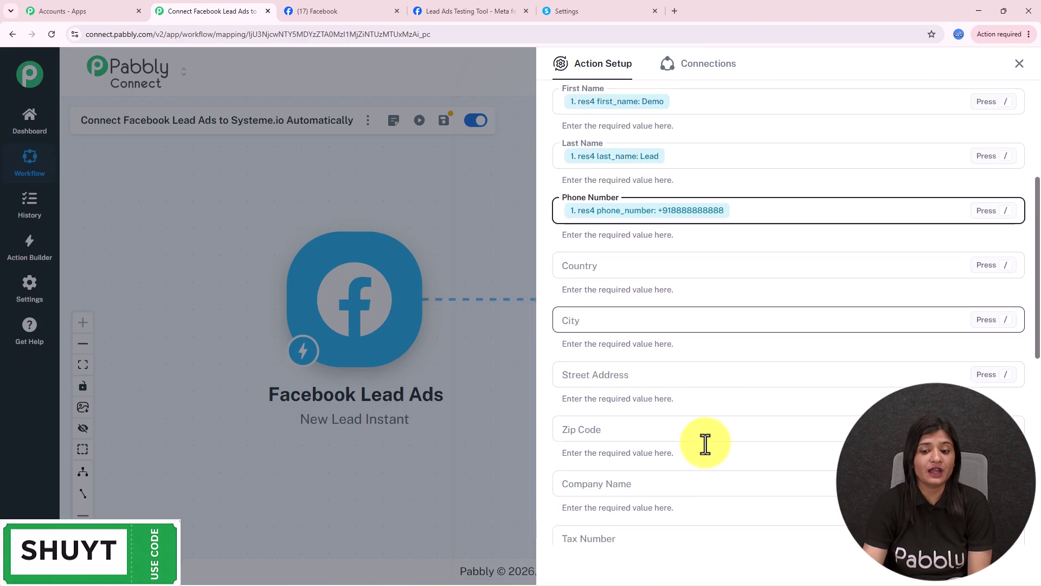
scroll(709, 447, "down", 1)
scroll(718, 456, "up", 8)
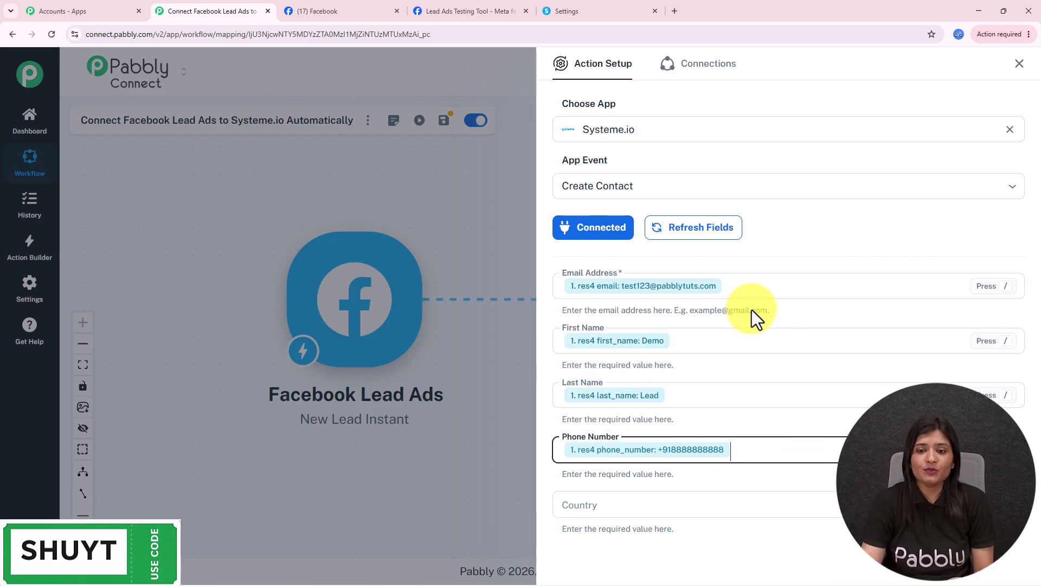
scroll(751, 313, "up", 4)
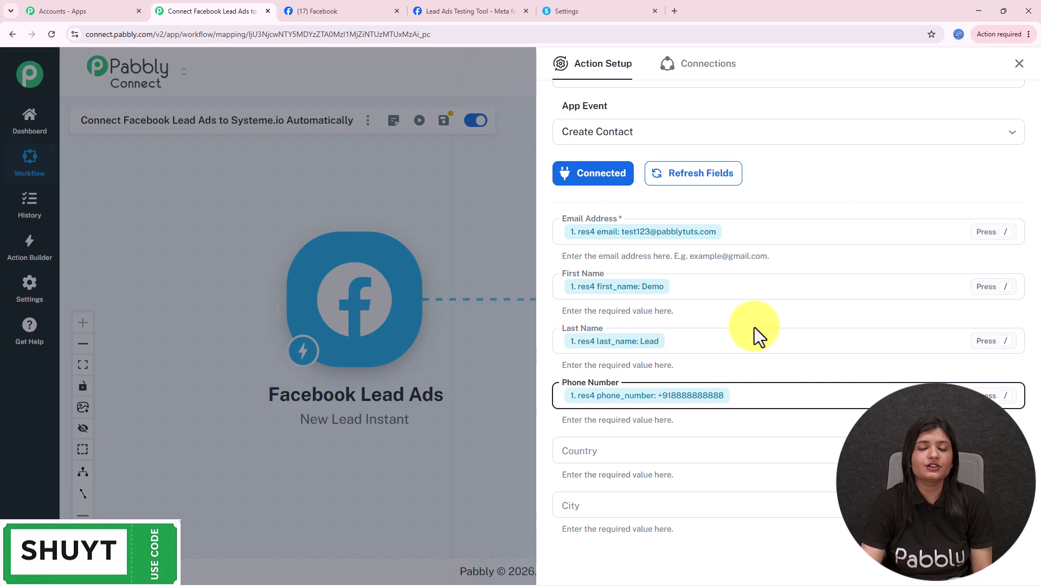
scroll(752, 334, "down", 4)
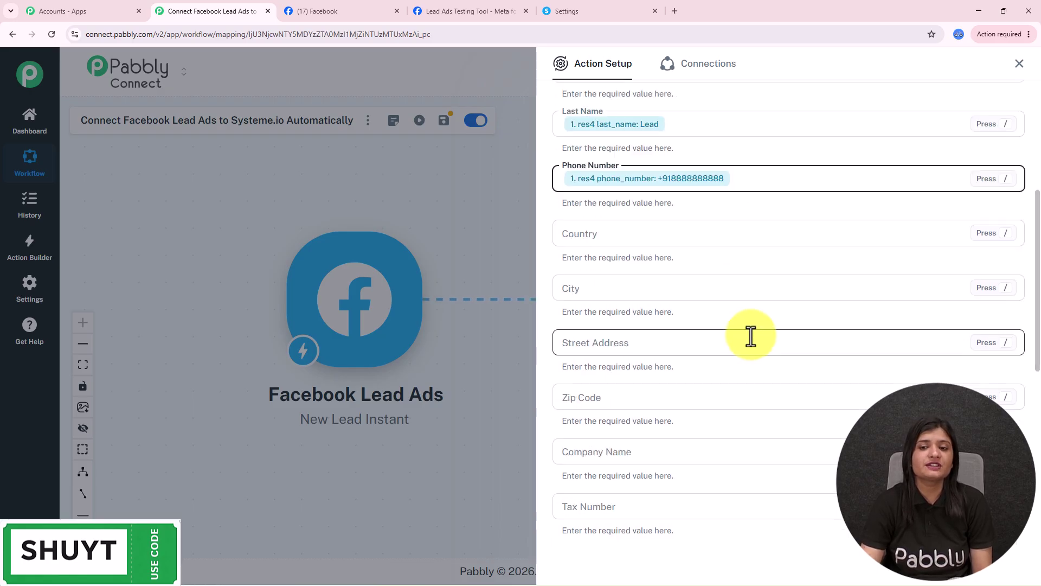
scroll(749, 335, "down", 4)
scroll(746, 334, "up", 4)
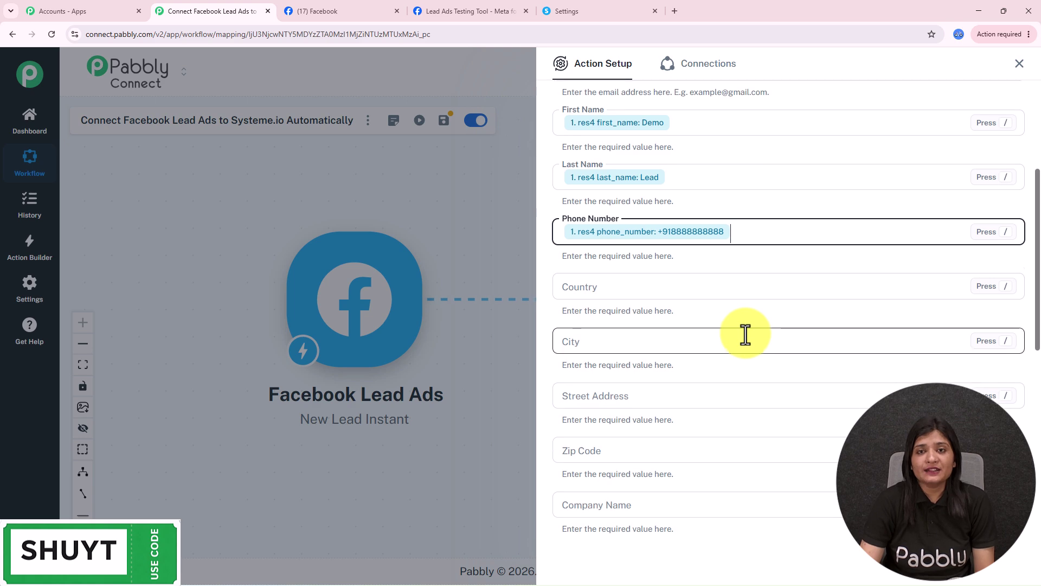
Save the Create Contact action with the other contact fields left empty and send a test request.
scroll(744, 333, "down", 6)
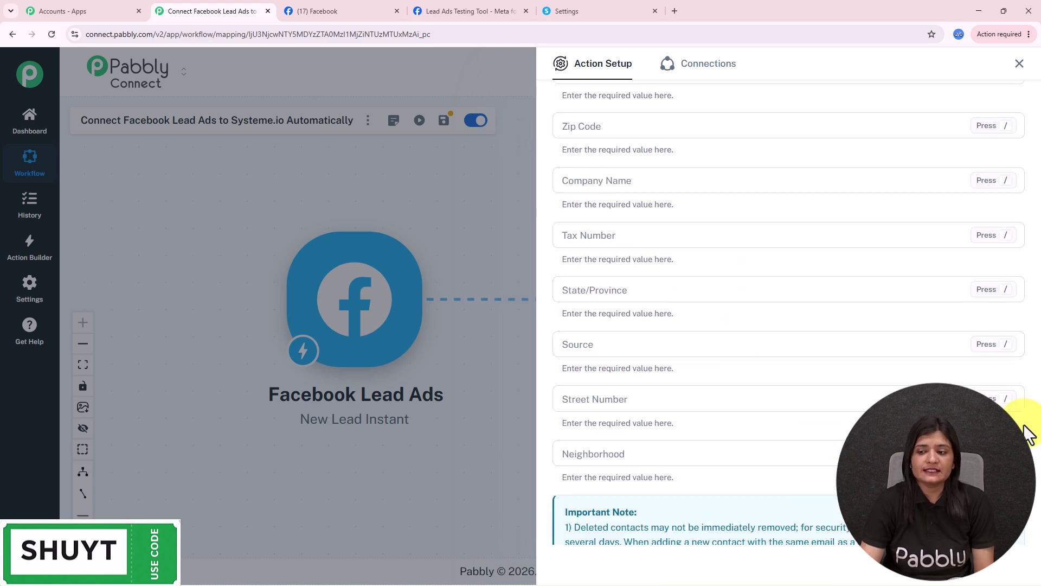
left_click(797, 455)
scroll(736, 488, "down", 3)
left_click(642, 493)
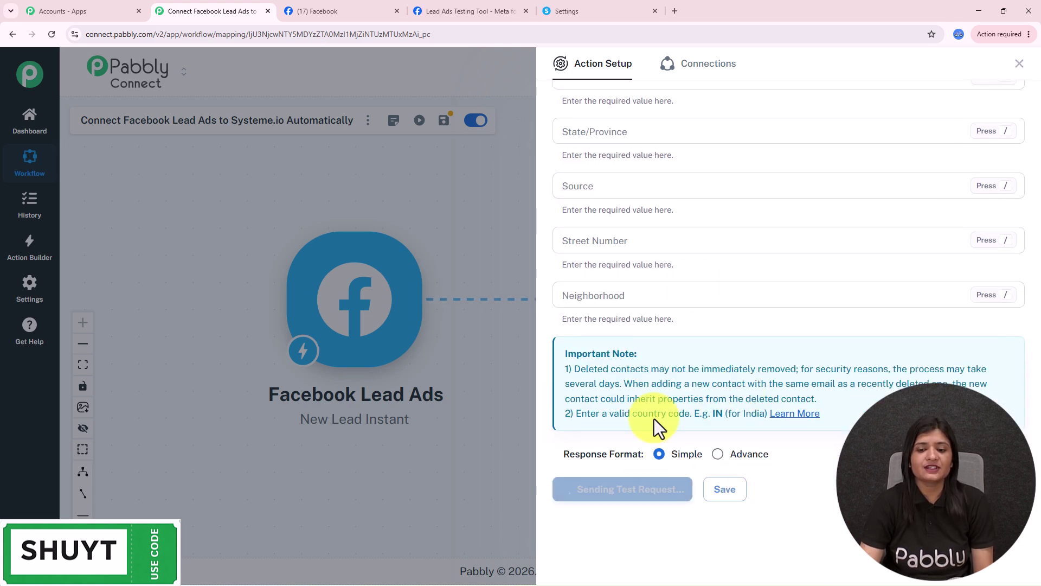
Examine the response received from the test request, especially the id of the created contact.
scroll(836, 383, "down", 13)
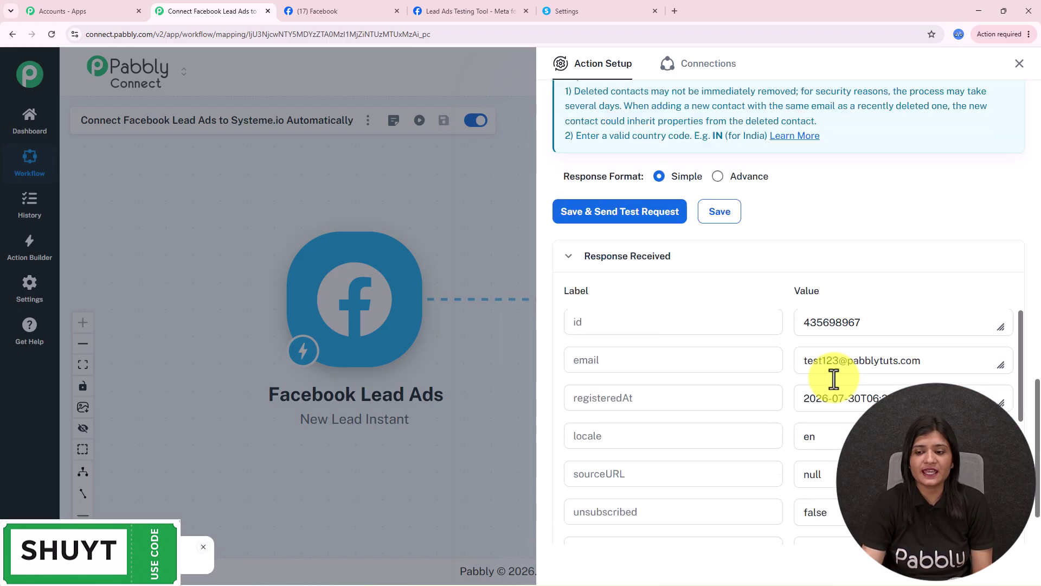
scroll(837, 391, "up", 7)
left_click_drag(826, 179, 378, 182)
left_click_drag(459, 181, 283, 192)
left_click_drag(825, 179, 539, 191)
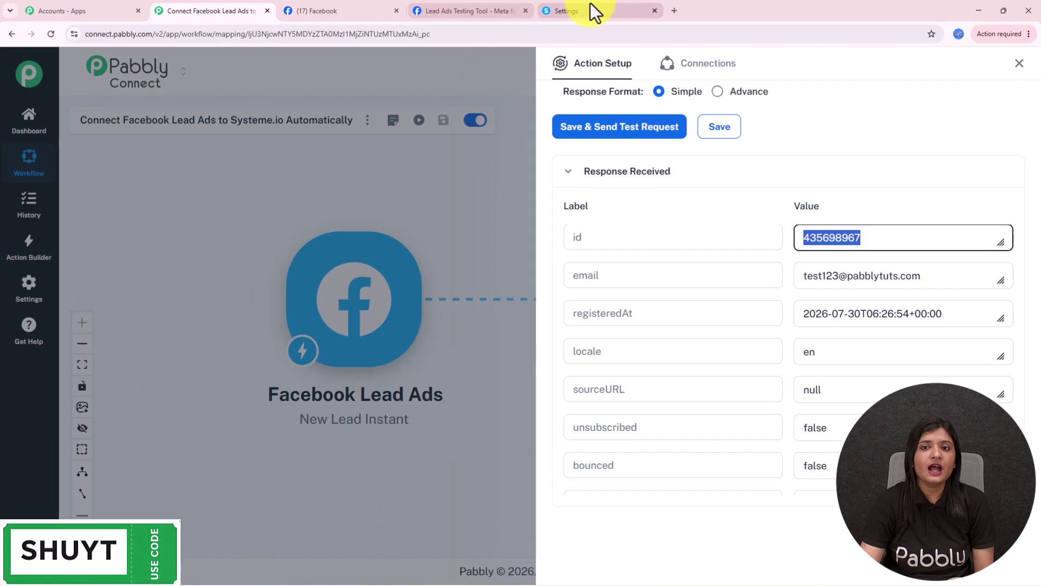
Switch to Systeme.io and open the most recently registered contact from the CRM contacts list.
left_click(590, 3)
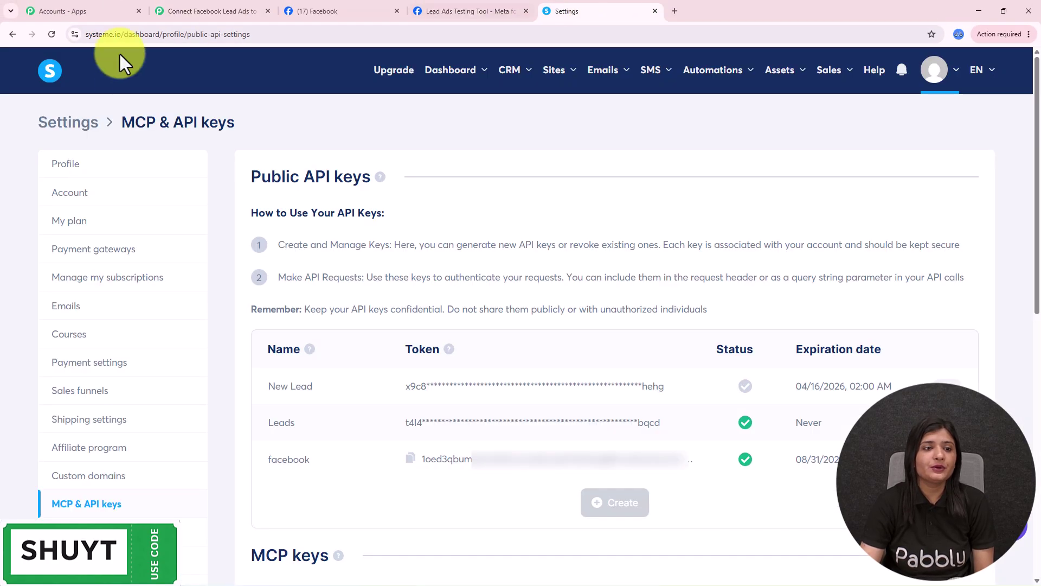
left_click(56, 84)
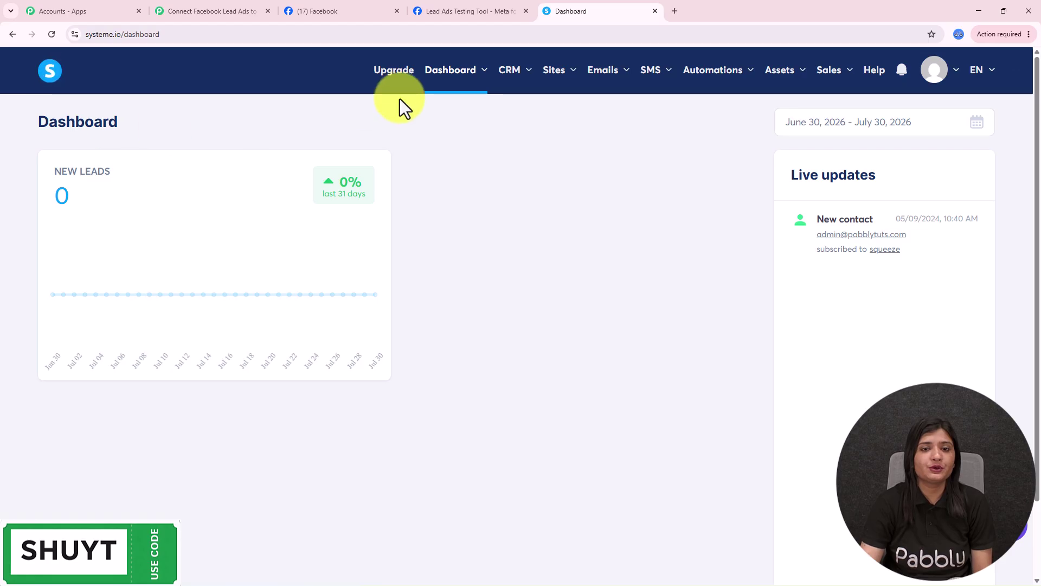
mouse_move(516, 86)
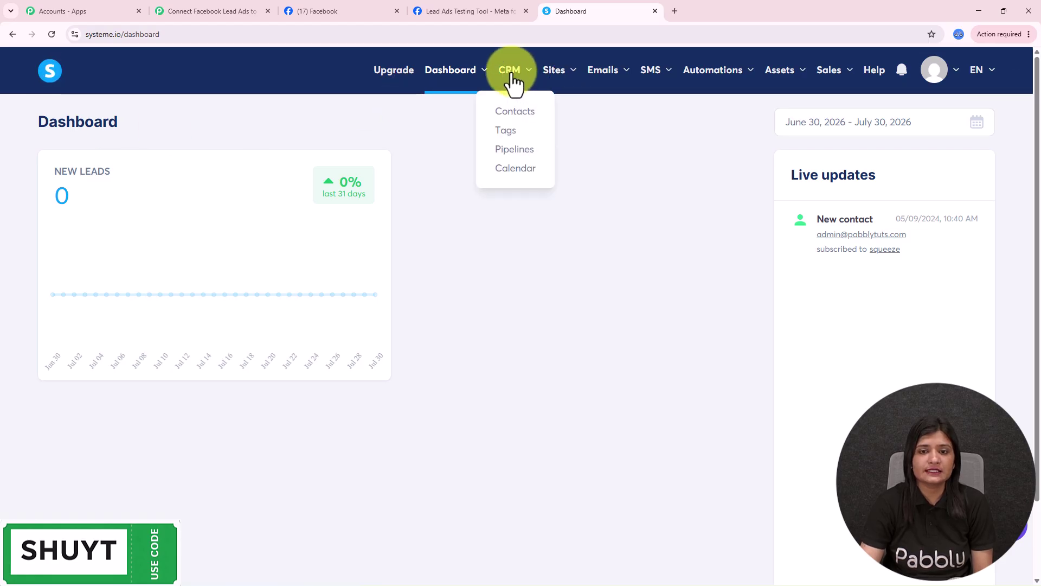
left_click(506, 115)
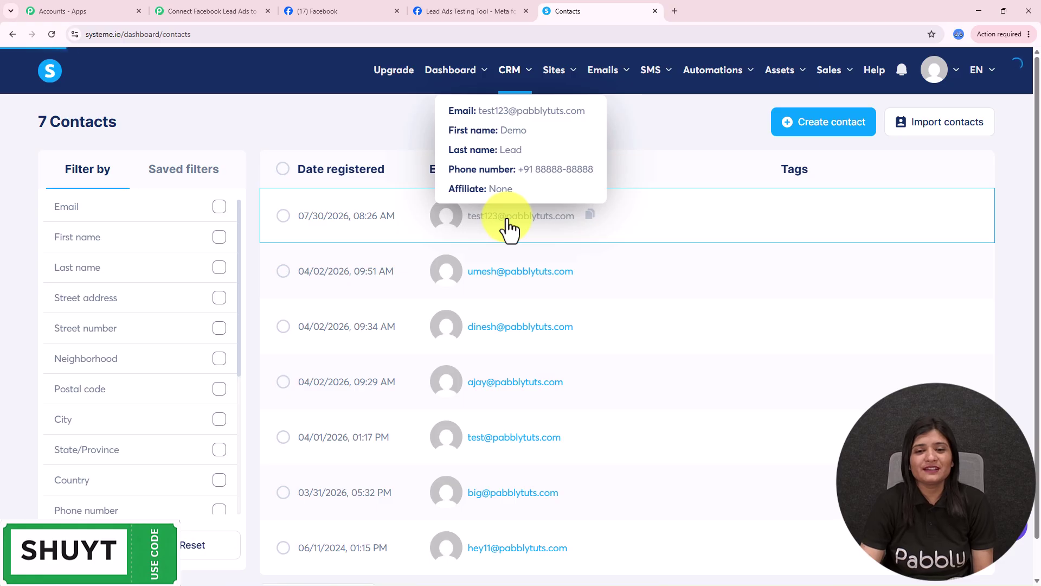
left_click(507, 223)
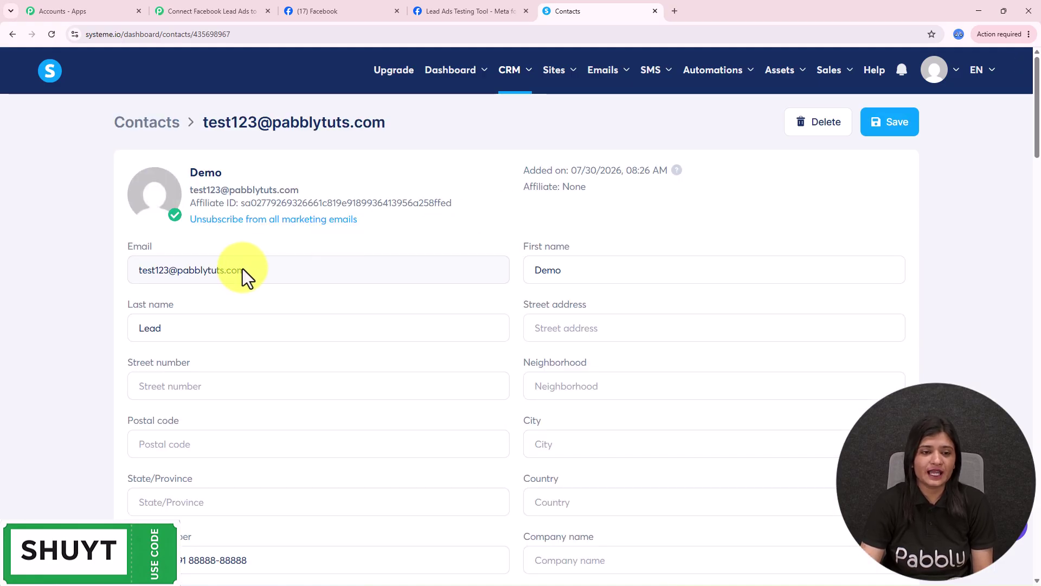
Check the email, first name, last name and phone number in the new contact's record.
left_click_drag(242, 268, 129, 279)
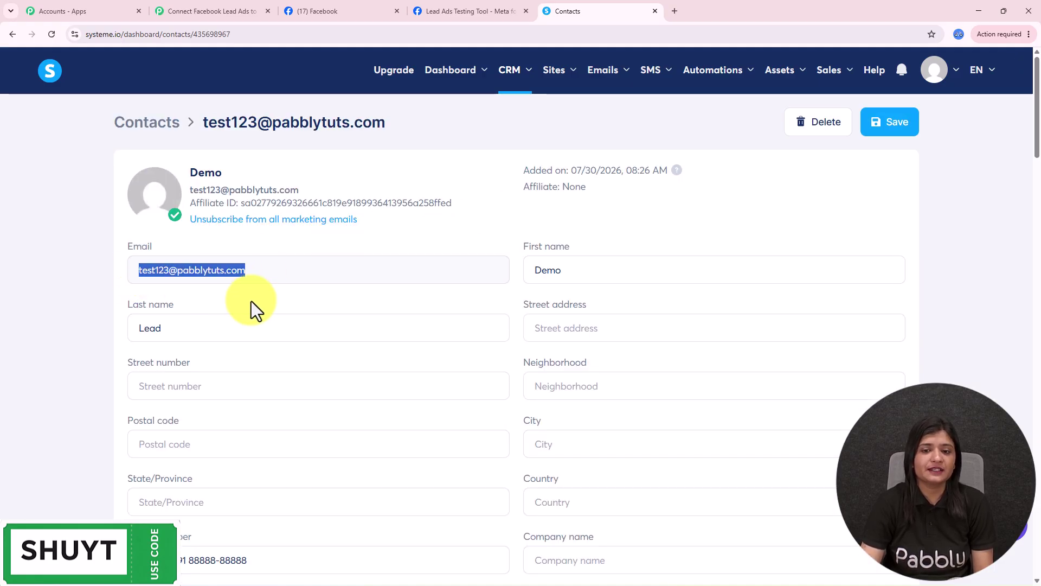
left_click_drag(564, 274, 515, 279)
left_click_drag(302, 333, 15, 342)
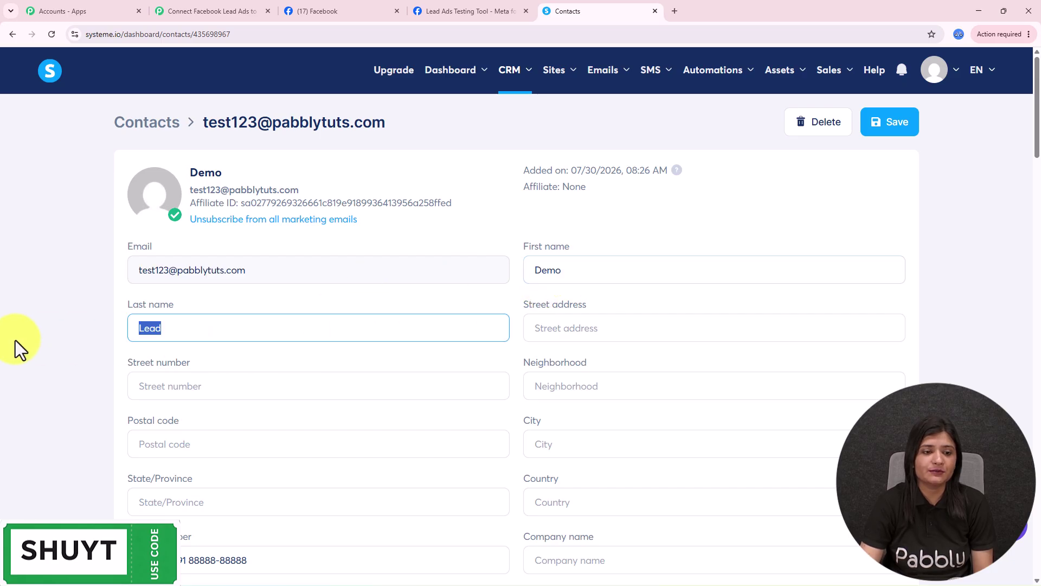
scroll(70, 353, "down", 3)
scroll(70, 356, "down", 1)
left_click_drag(290, 342, 93, 355)
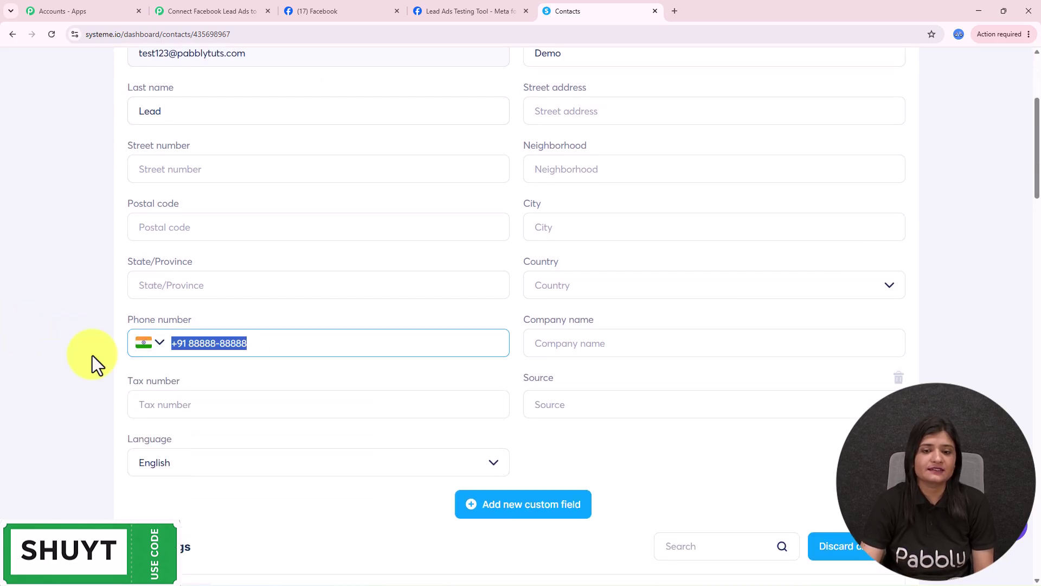
Return to the Pabbly Connect workflow and close the Systeme.io action setup.
left_click(177, 15)
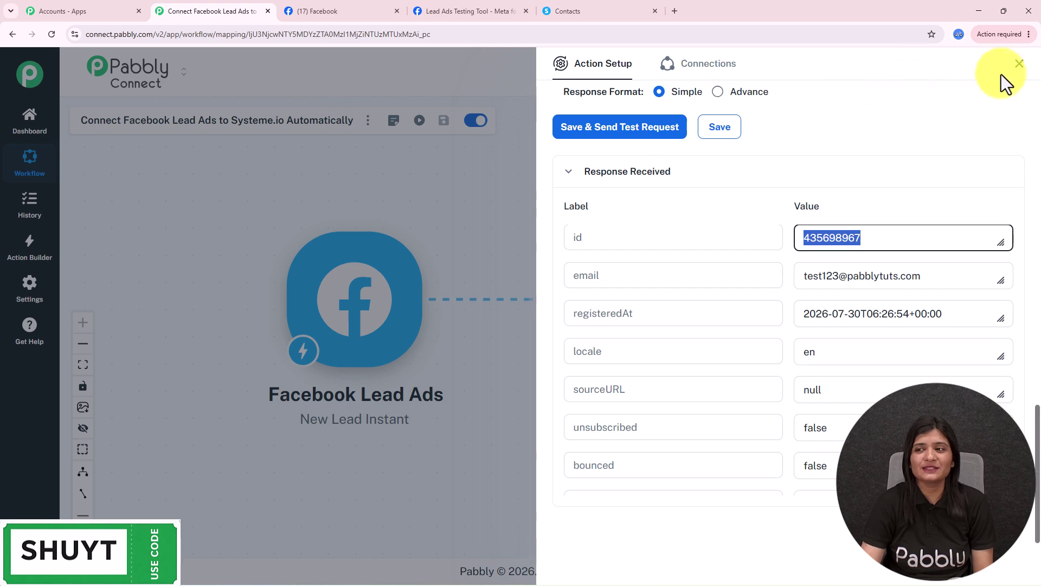
left_click(1020, 64)
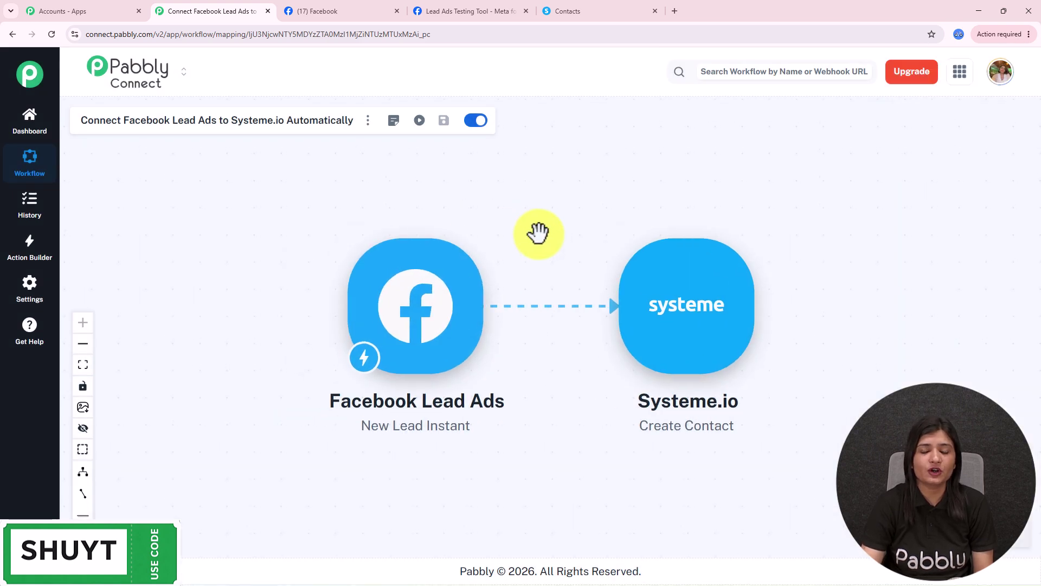